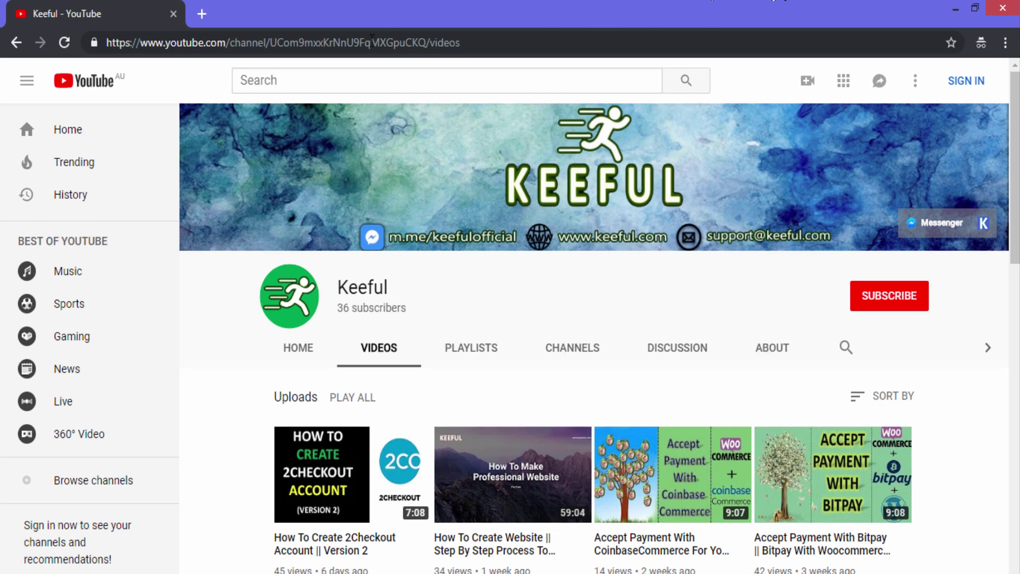
Load 2checkout.com/online-shopping-carts/woocommerce.html in a new incognito tab
left_click(202, 13)
type("2checkout.")
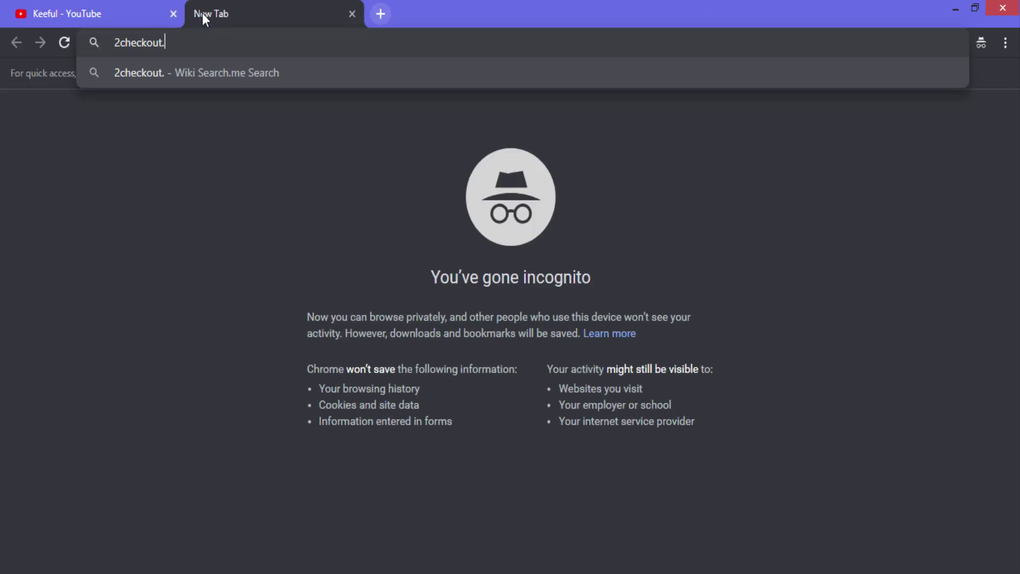
type("com/onli")
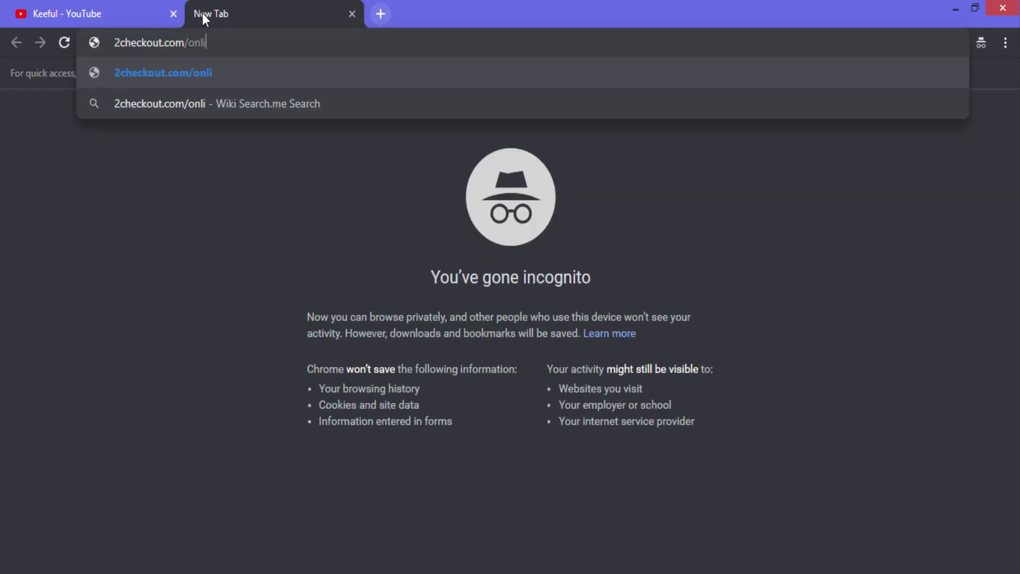
type("ne-shopping-carts/wooco")
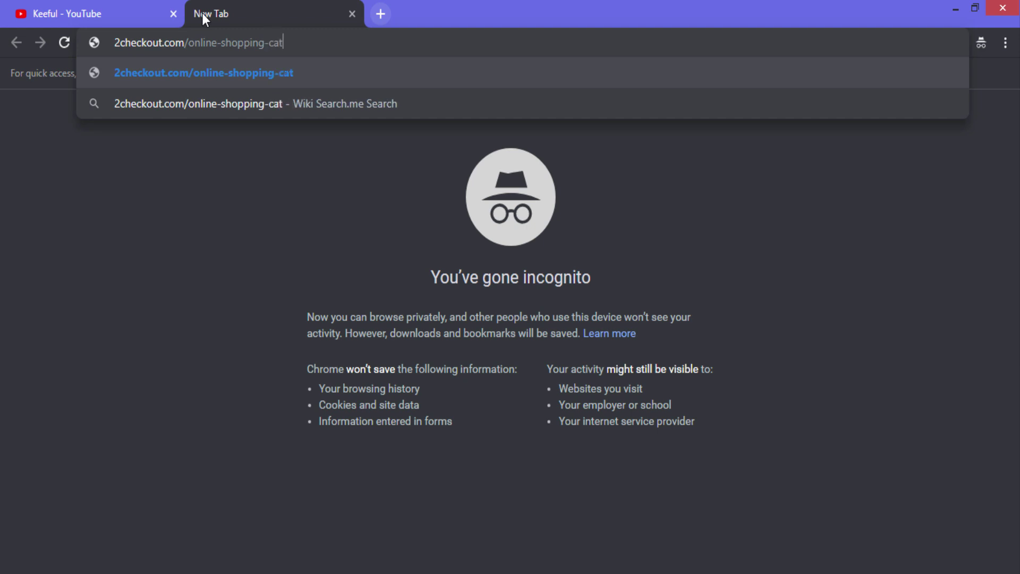
type("mmerce.")
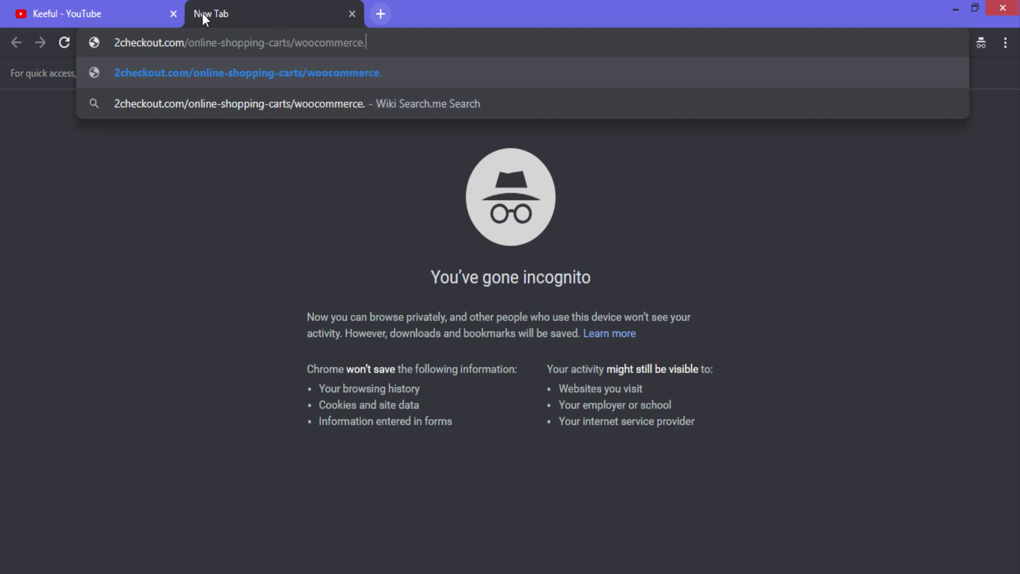
type("html")
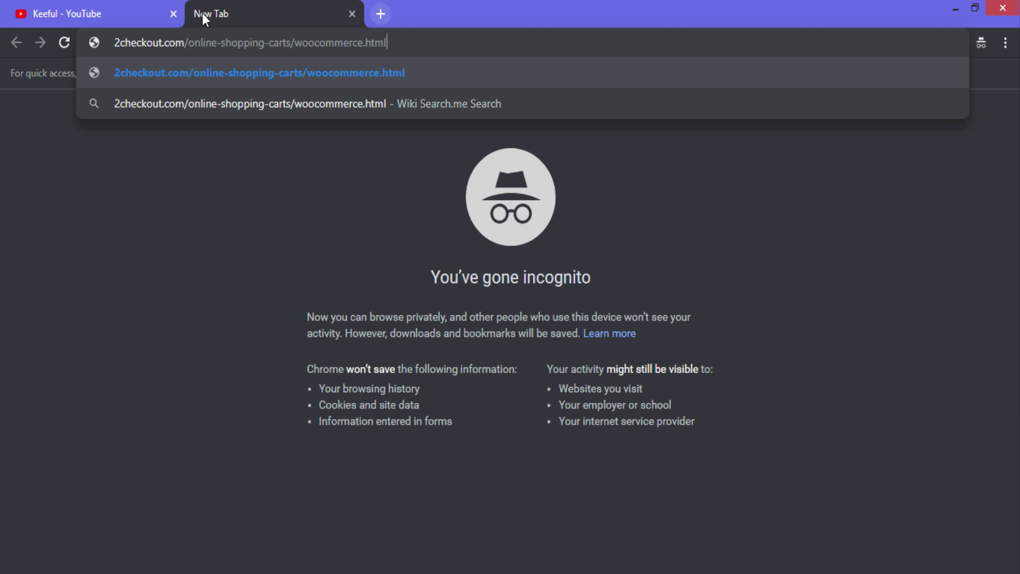
key("Return")
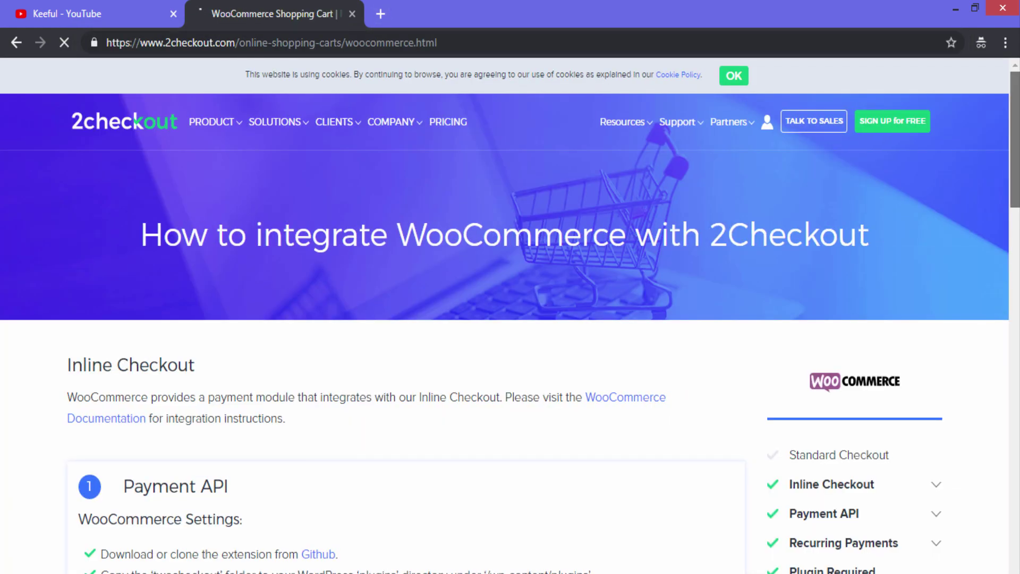
Open the Payment API section's Github link in a new tab and switch to it
scroll(510, 372, "down", 2)
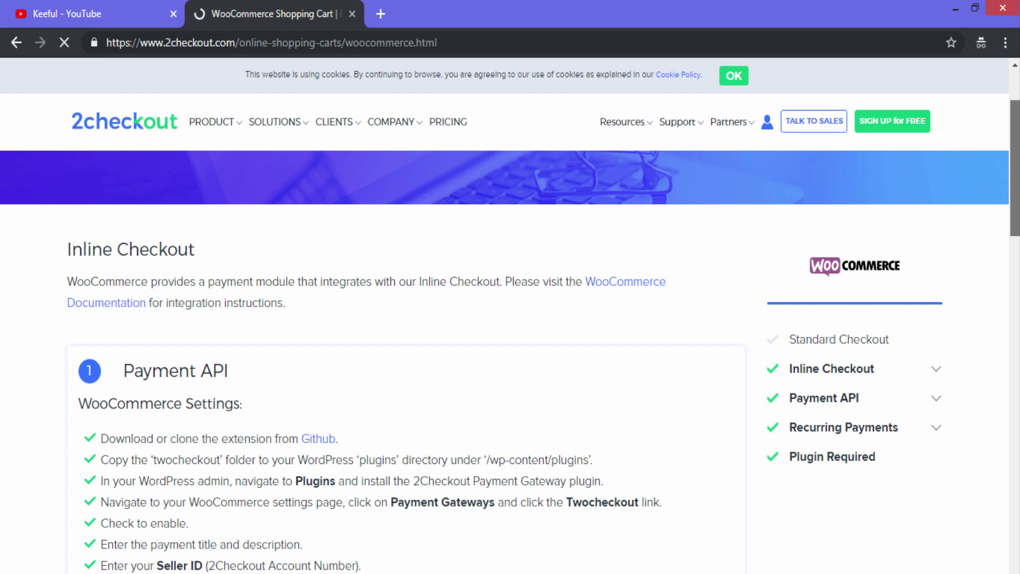
scroll(510, 340, "down", 3)
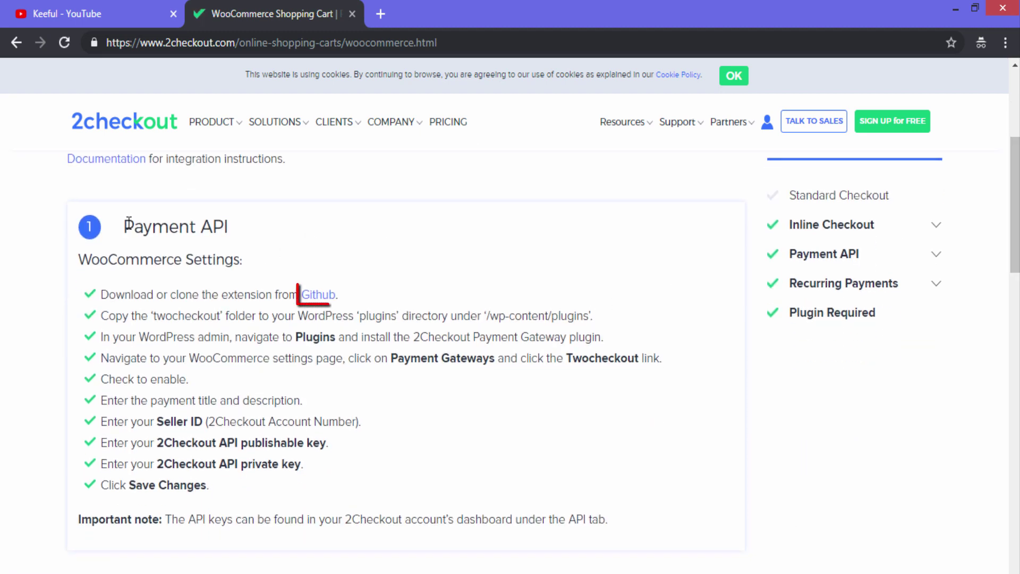
left_click_drag(120, 226, 213, 228)
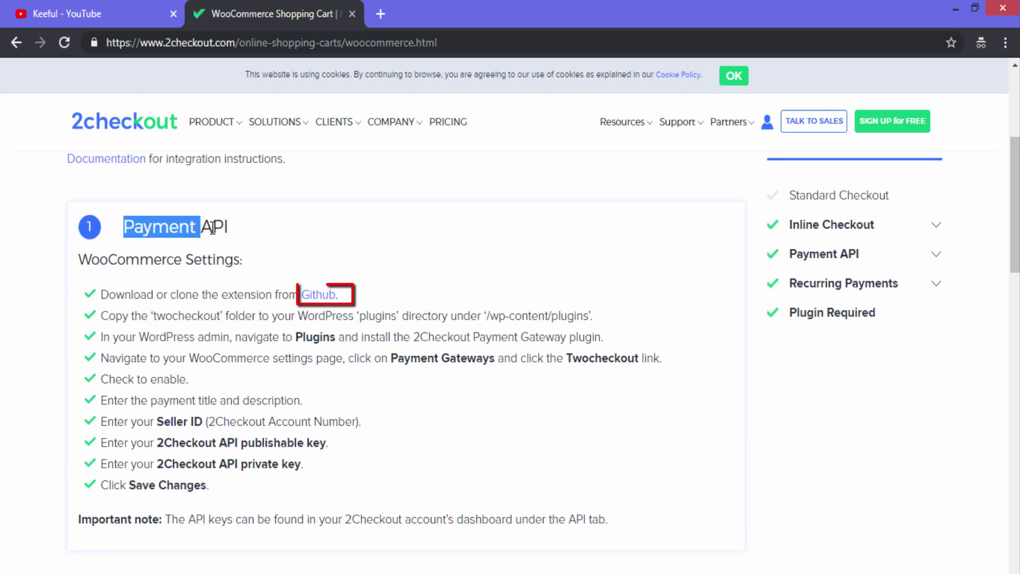
right_click(324, 298)
left_click(343, 302)
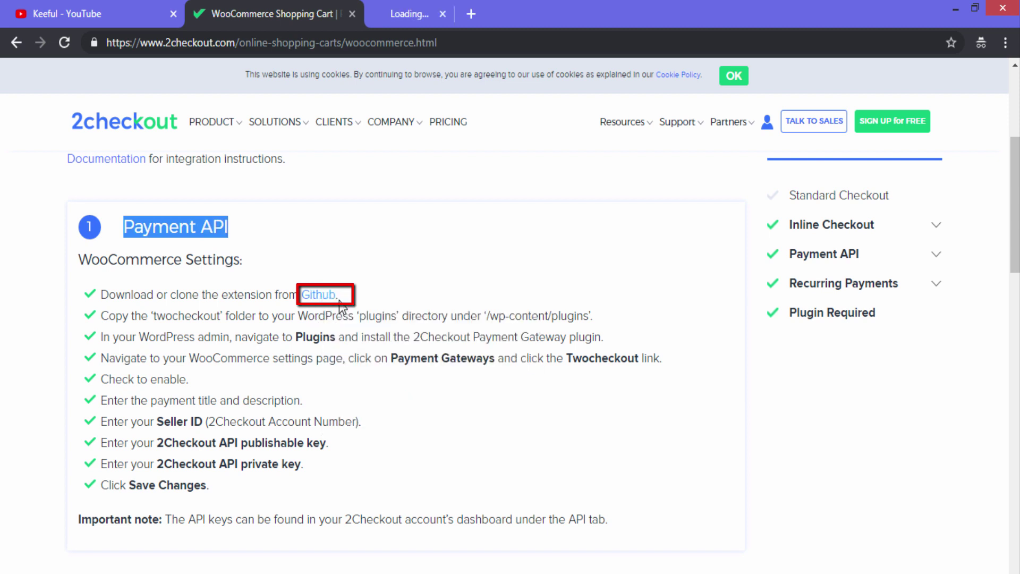
left_click(430, 5)
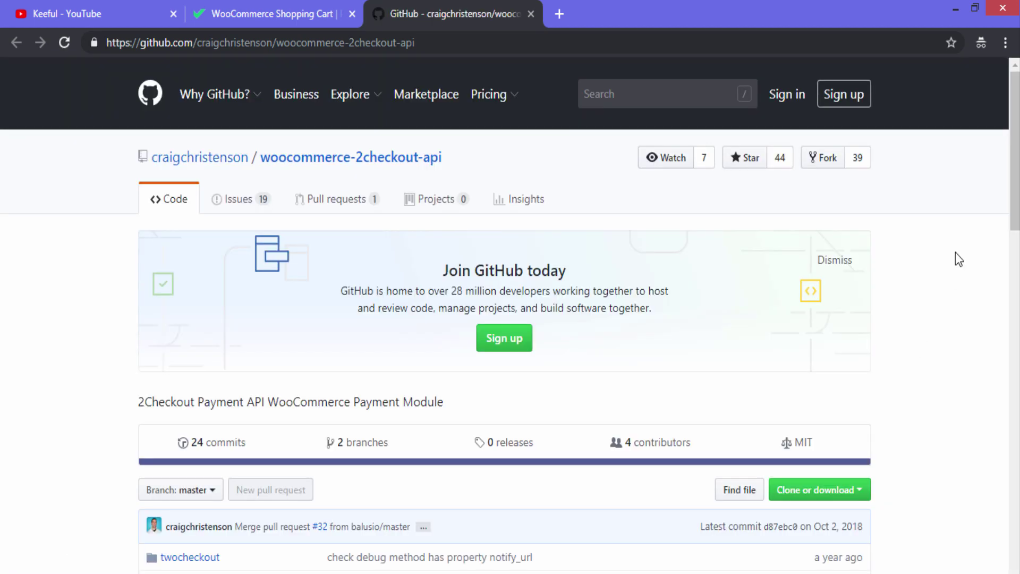
Download woocommerce-2checkout-api as a ZIP and show it in its Downloads folder
left_click_drag(1013, 149, 1014, 207)
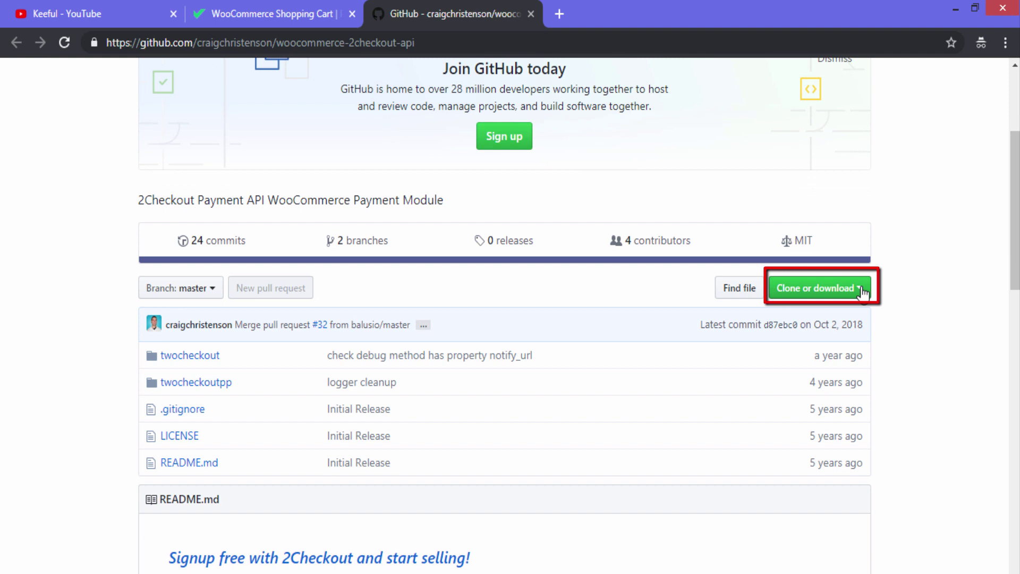
left_click(860, 290)
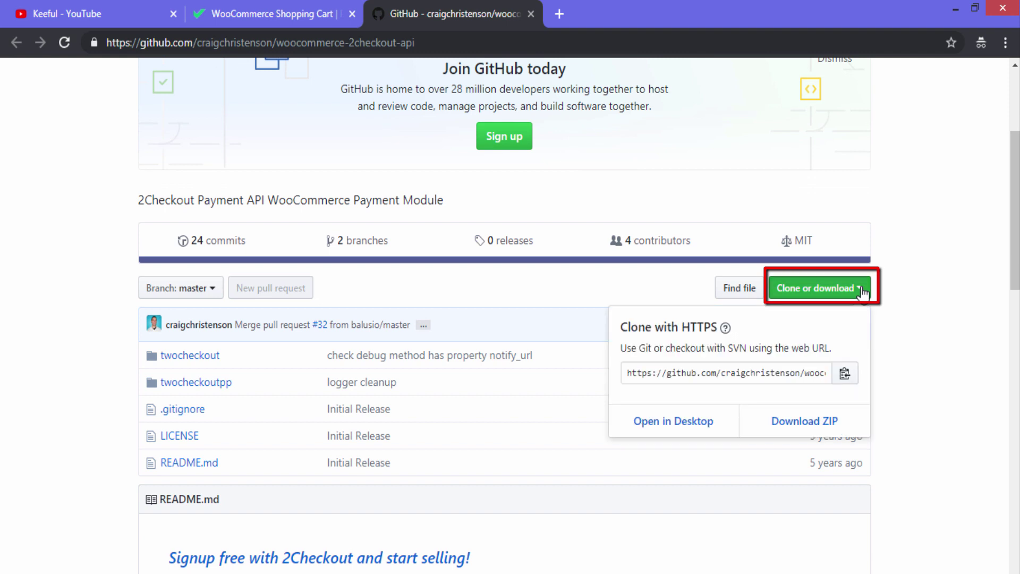
left_click(816, 425)
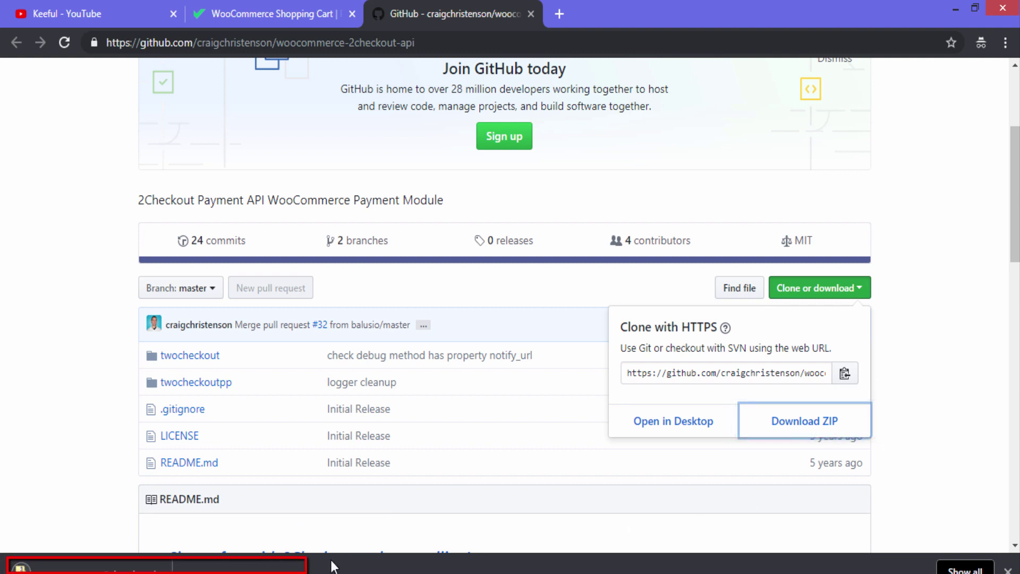
left_click(155, 569)
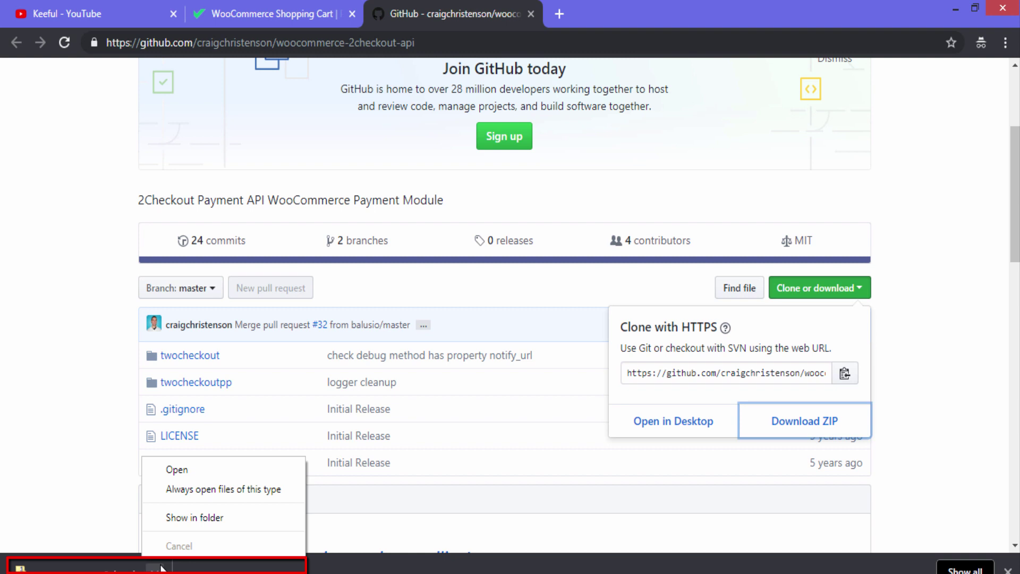
left_click(200, 517)
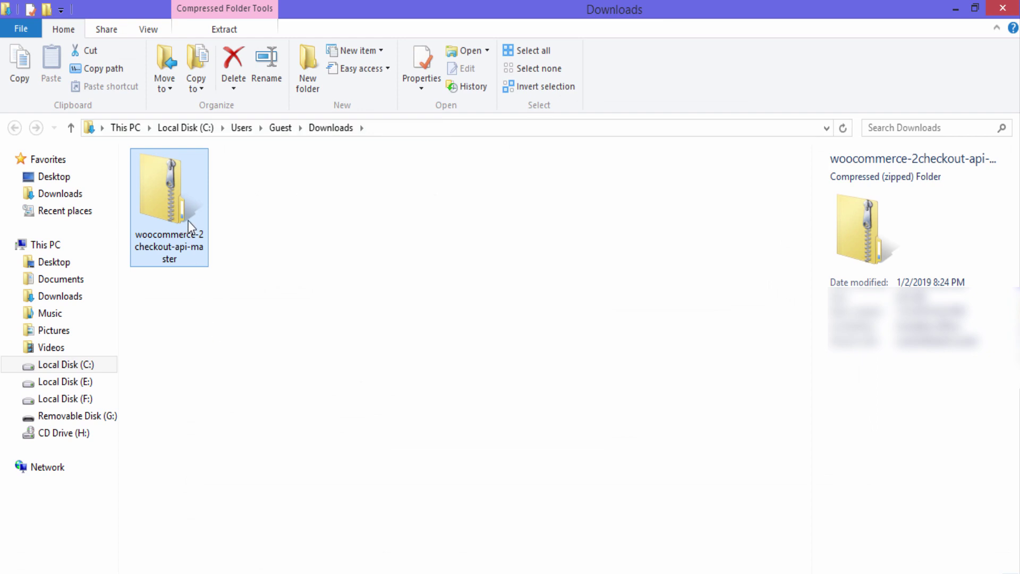
Copy the twocheckout folder from inside the downloaded ZIP into Downloads
double_click(179, 223)
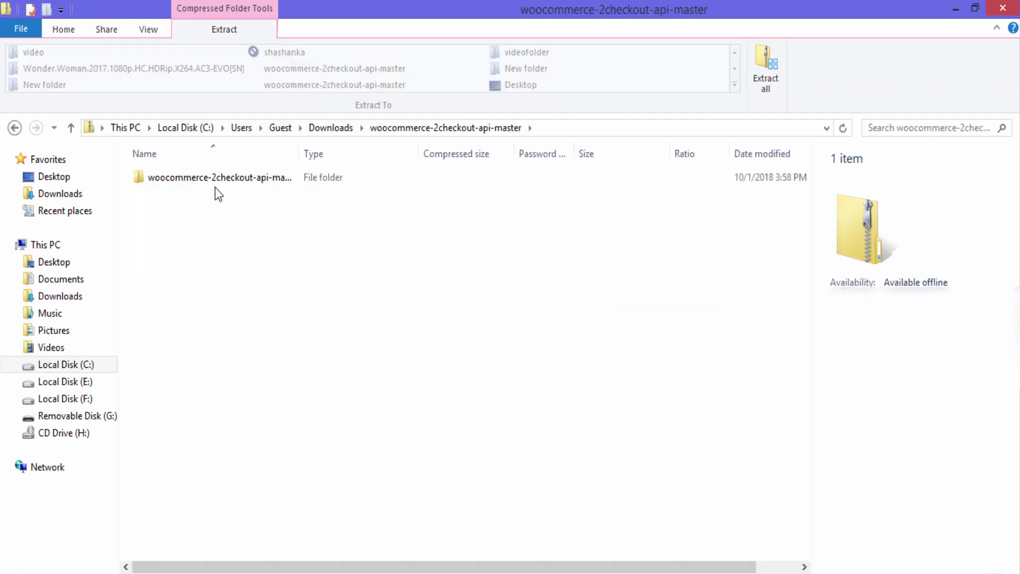
left_click(223, 182)
double_click(223, 183)
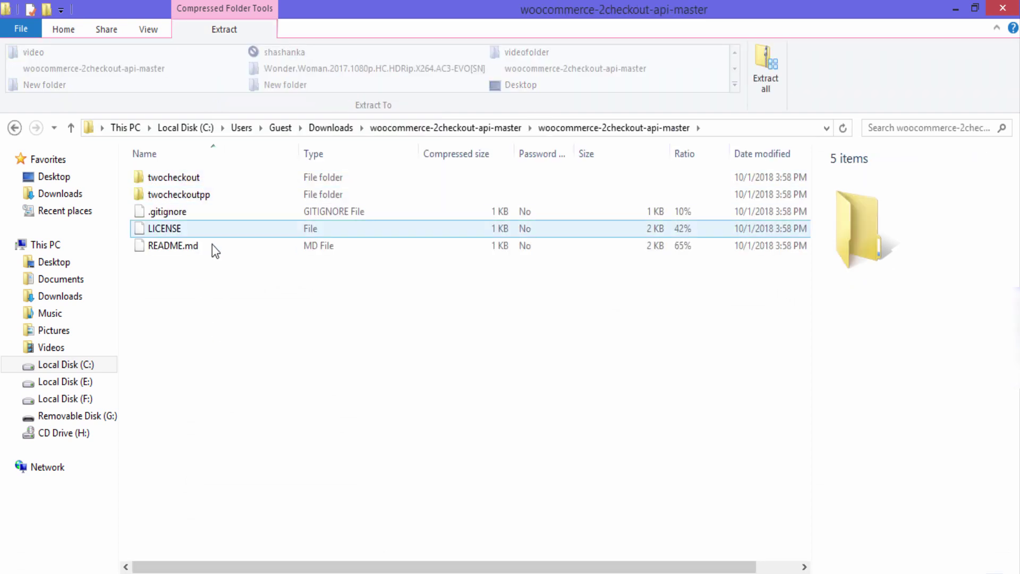
right_click(232, 183)
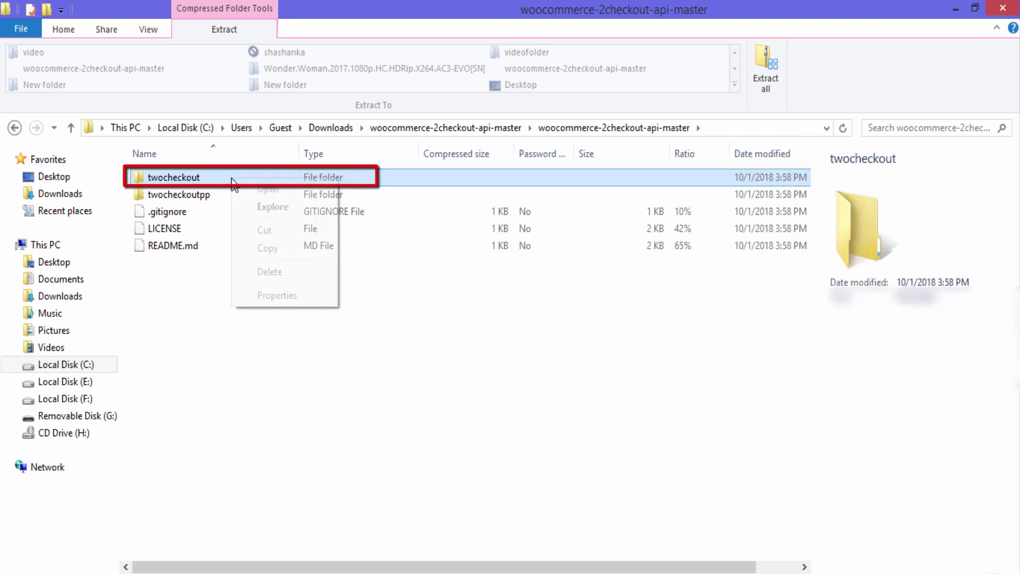
left_click(267, 247)
left_click(15, 127)
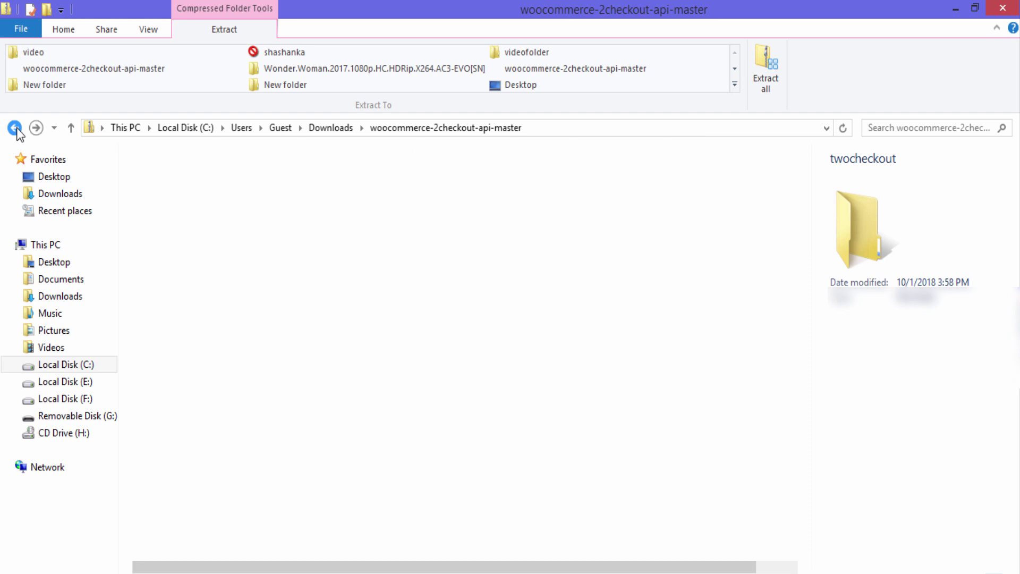
left_click(14, 127)
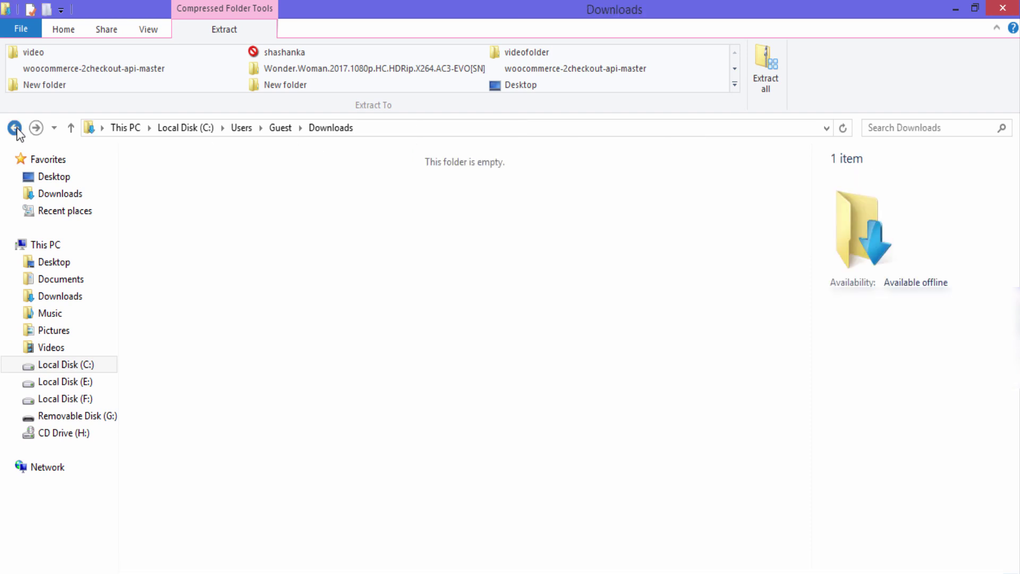
right_click(354, 234)
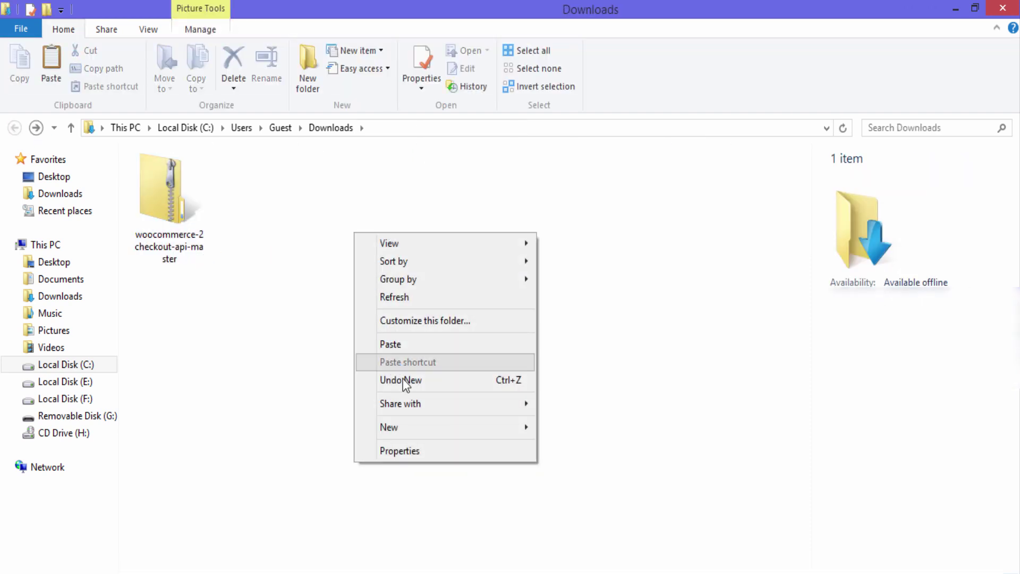
left_click(435, 344)
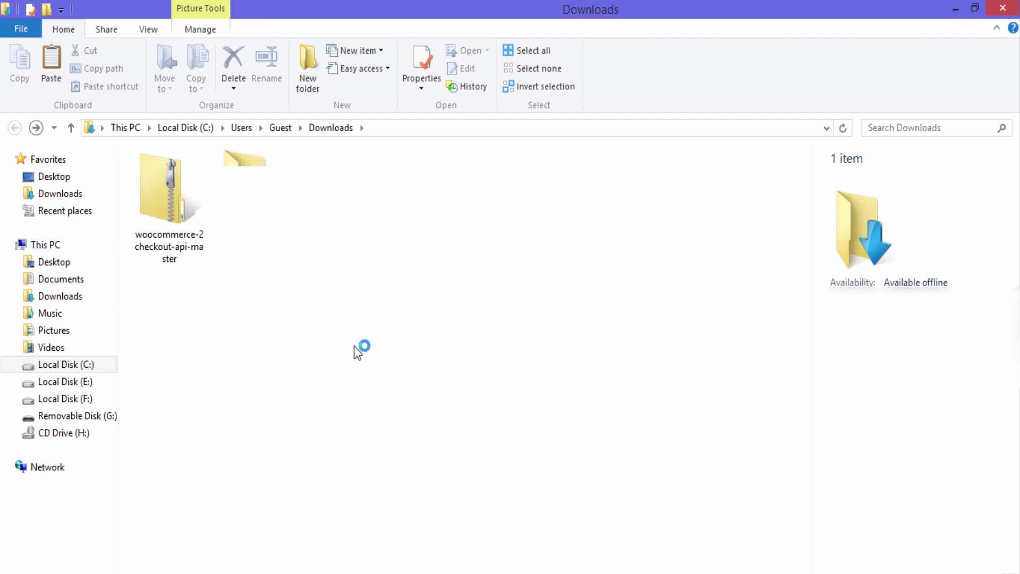
left_click(354, 346)
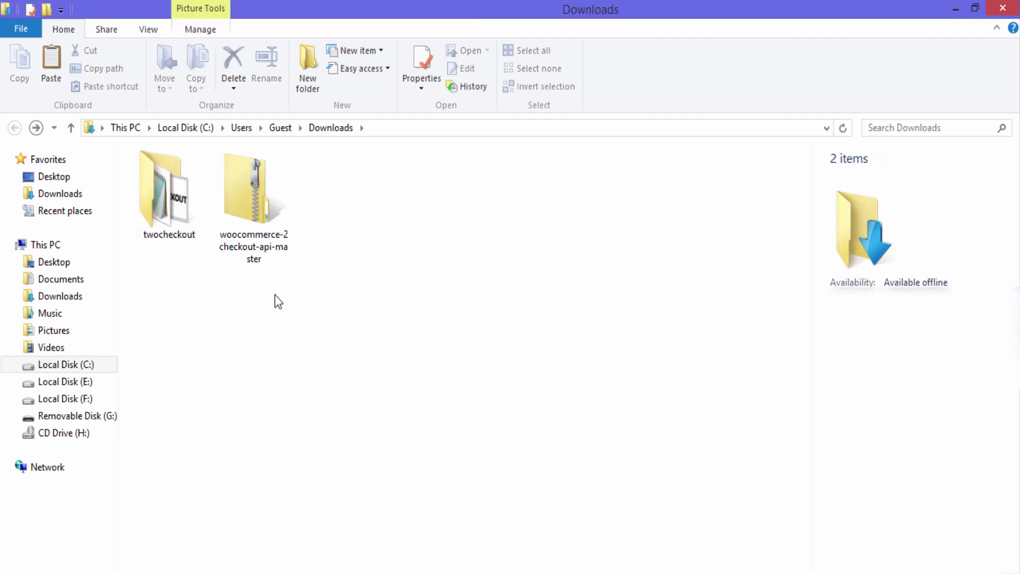
Delete the downloaded woocommerce-2checkout-api ZIP archive
left_click(263, 209)
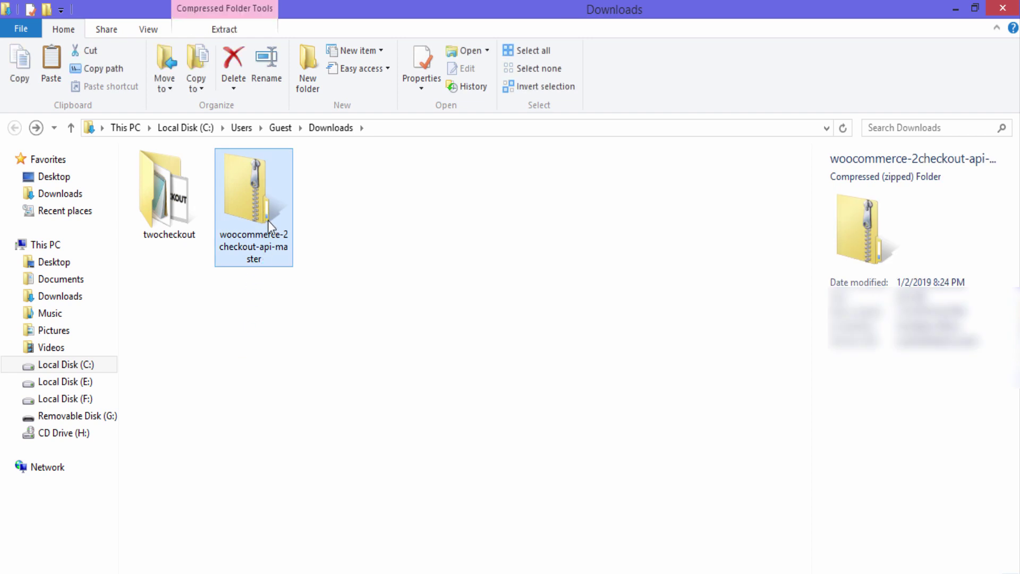
right_click(268, 221)
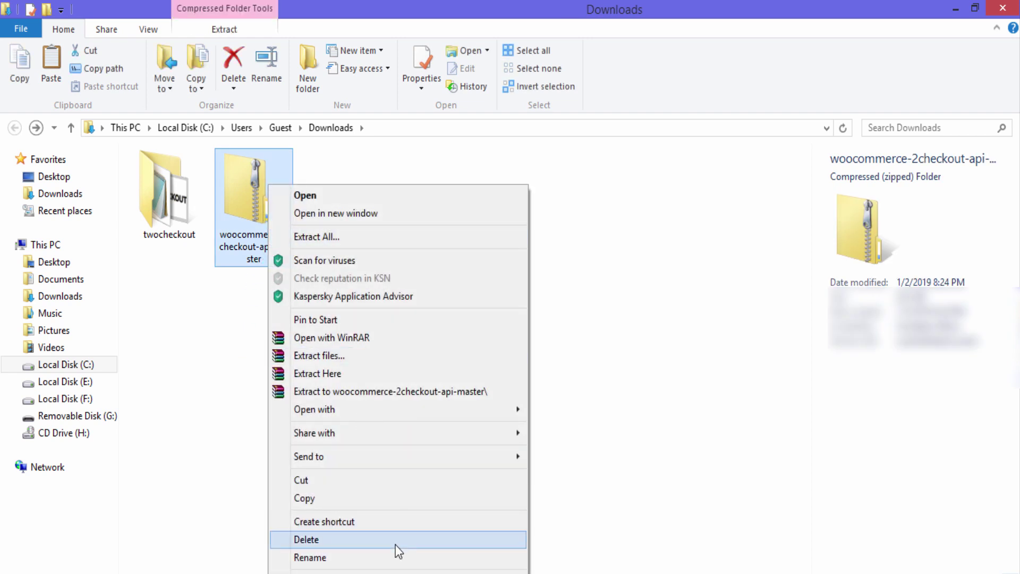
left_click(396, 541)
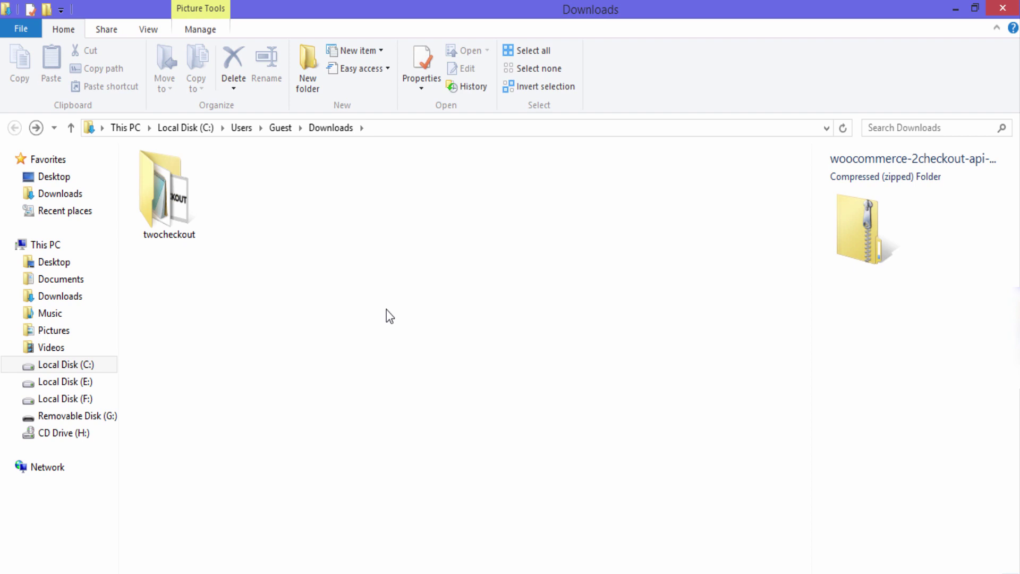
Compress the twocheckout folder into a zipped folder named twocheckout
left_click(180, 200)
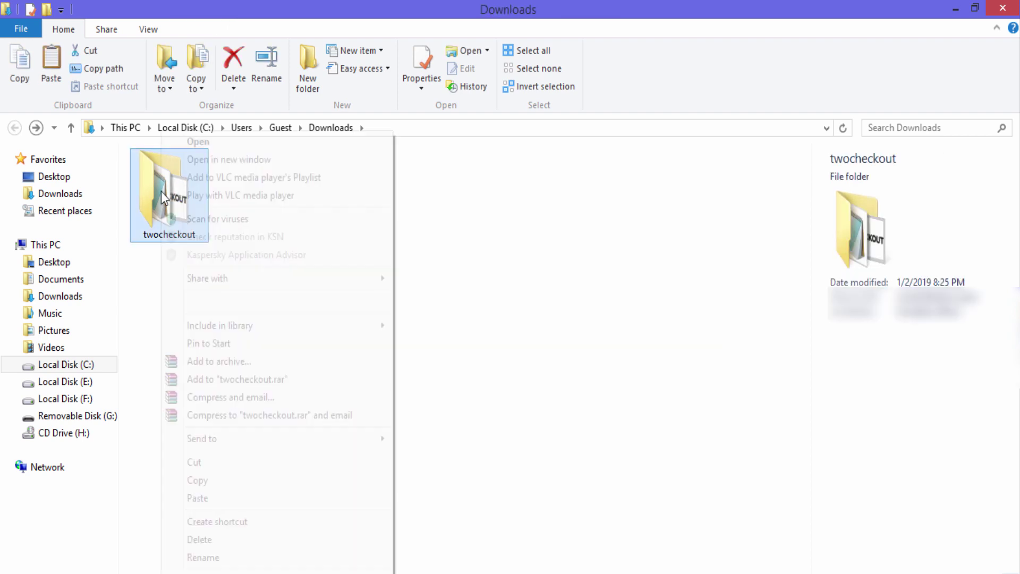
right_click(161, 192)
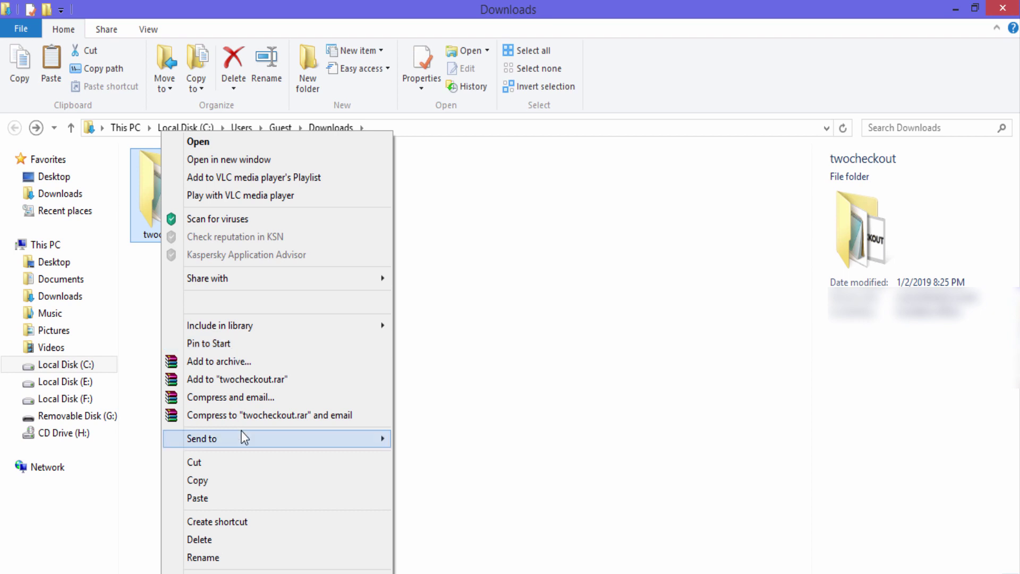
mouse_move(269, 440)
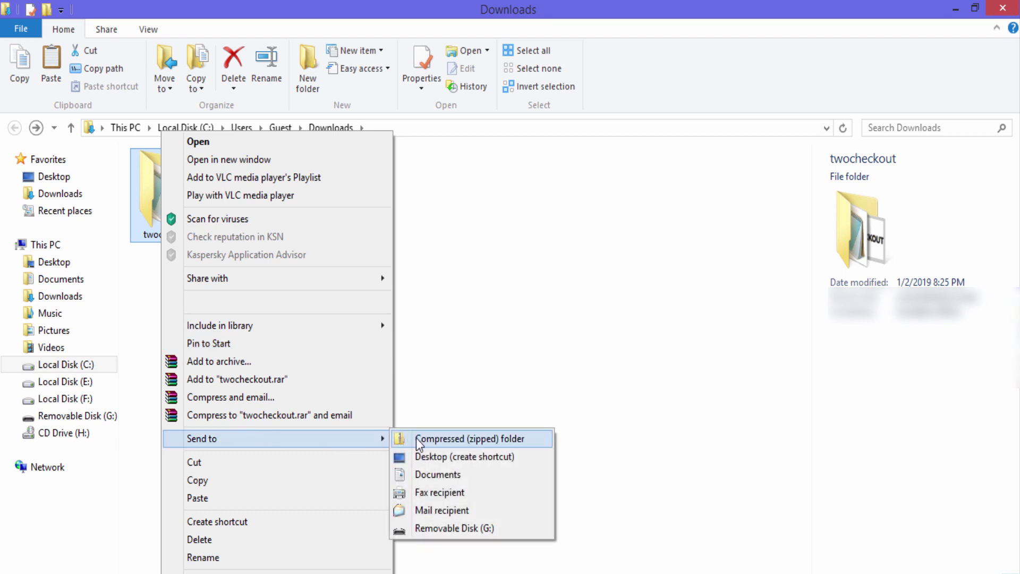
left_click(417, 439)
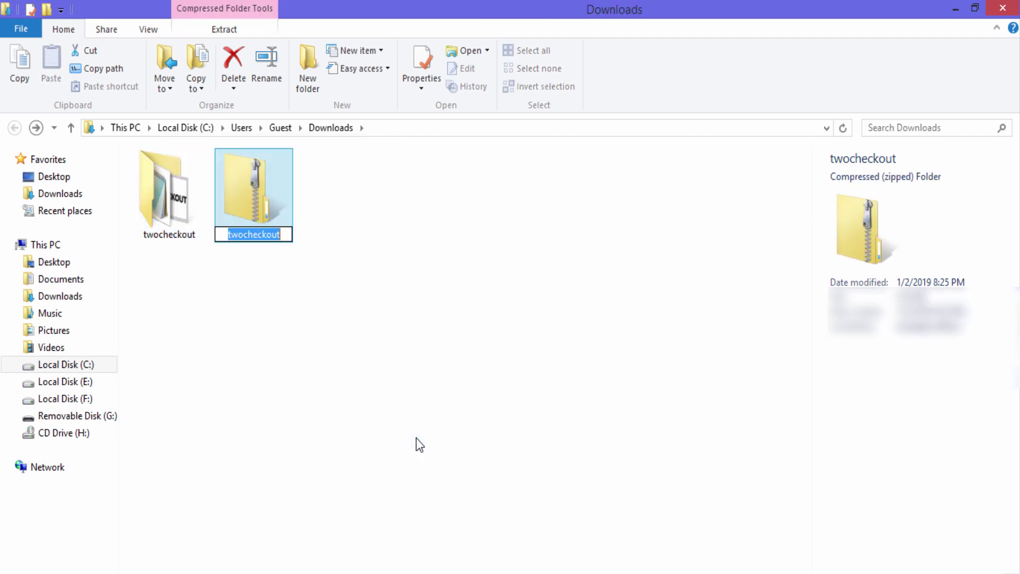
left_click(280, 308)
Delete the original uncompressed twocheckout folder, leaving only the zip
left_click(168, 214)
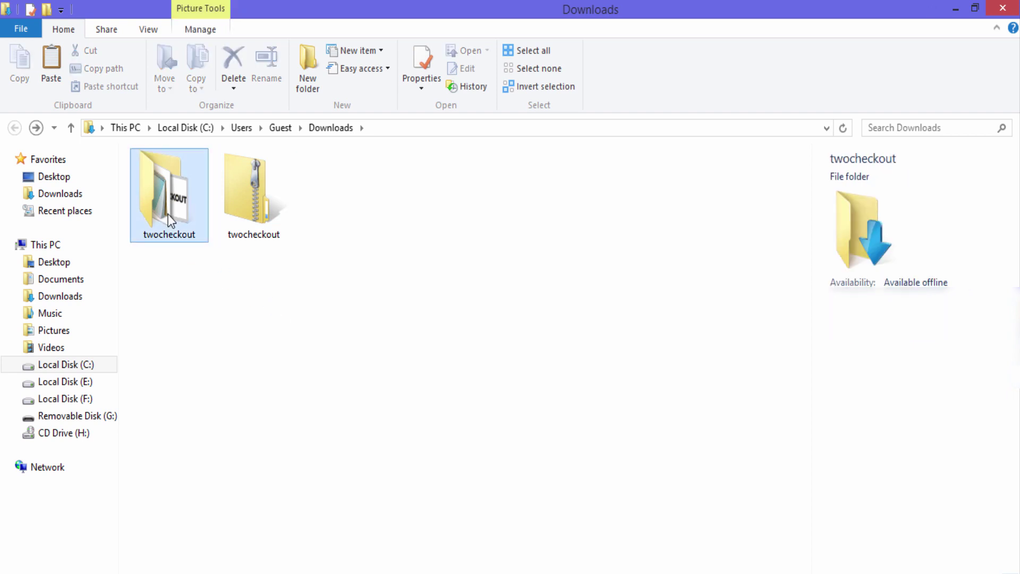
right_click(177, 225)
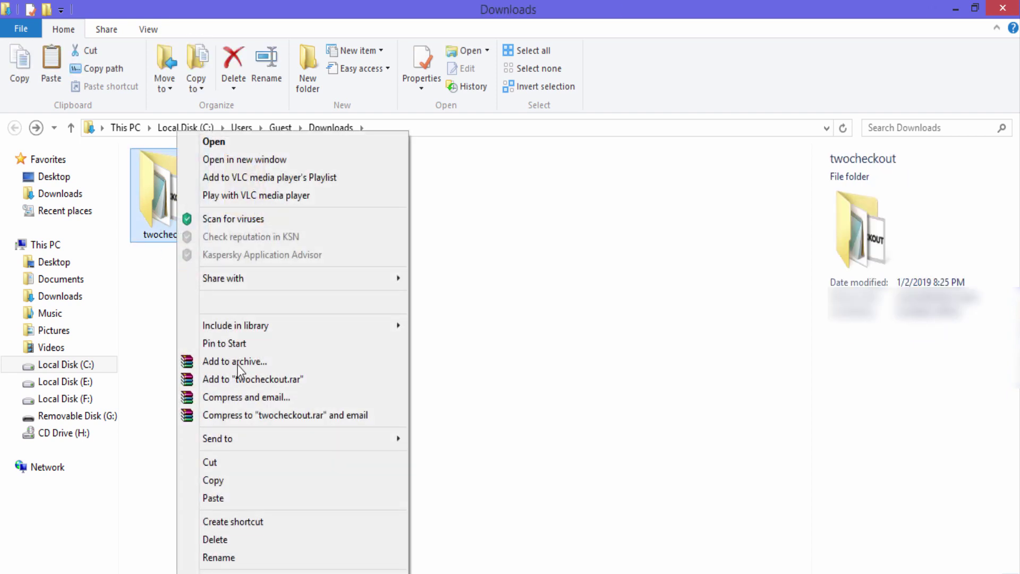
left_click(280, 539)
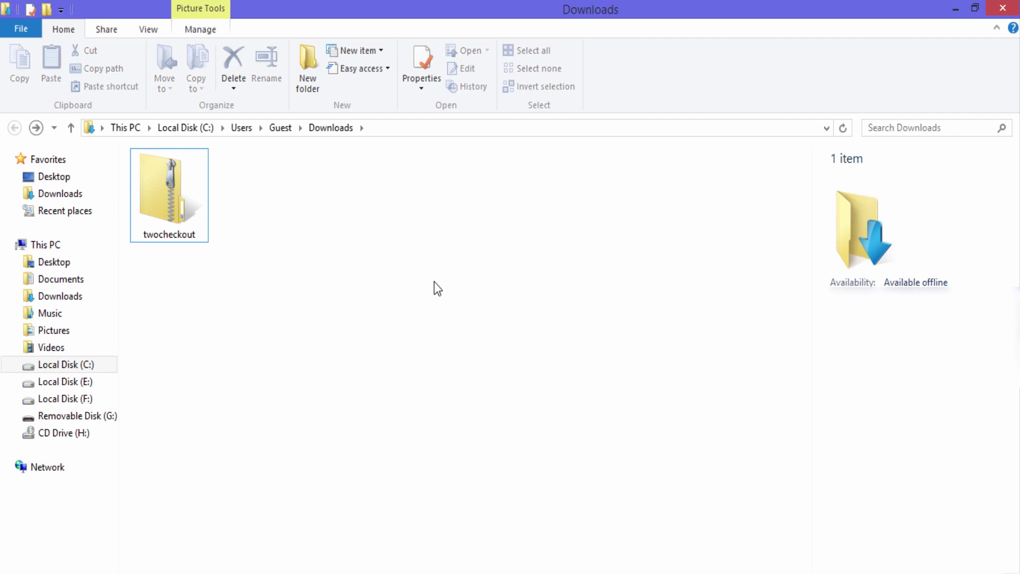
left_click(181, 218)
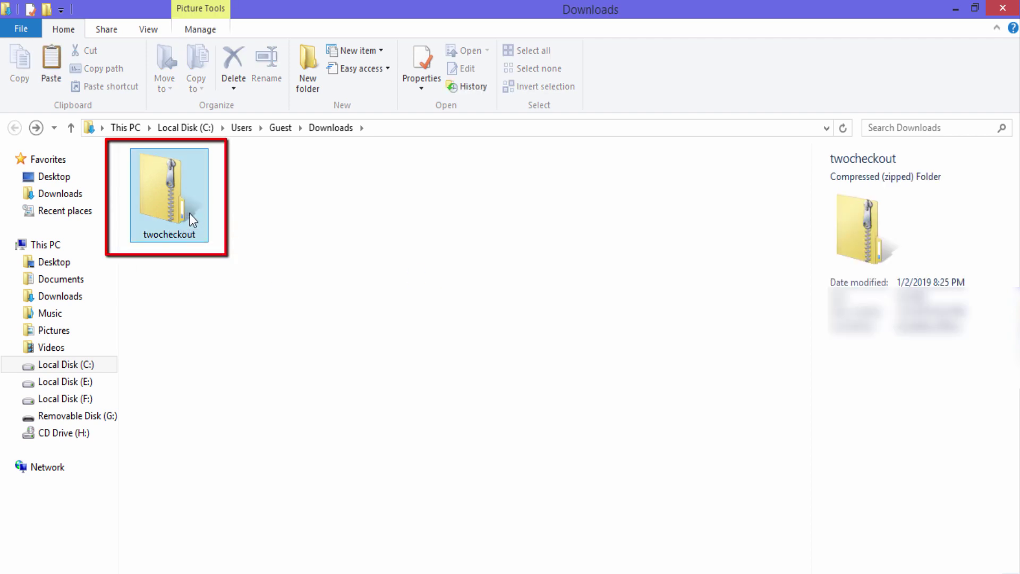
left_click(317, 353)
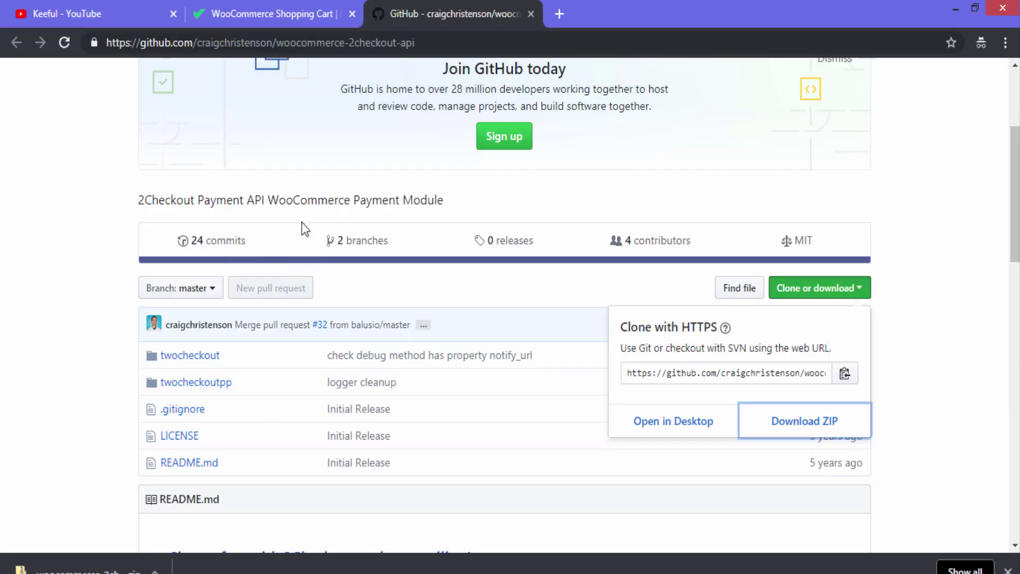
Close the GitHub and 2Checkout guide tabs and start entering the site's address in a new tab
left_click(530, 14)
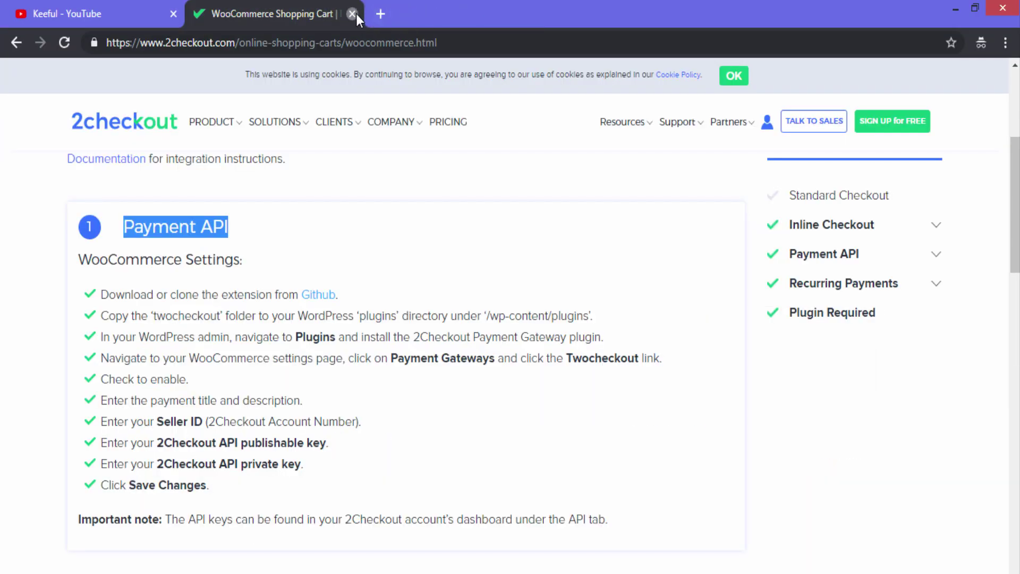
left_click(352, 14)
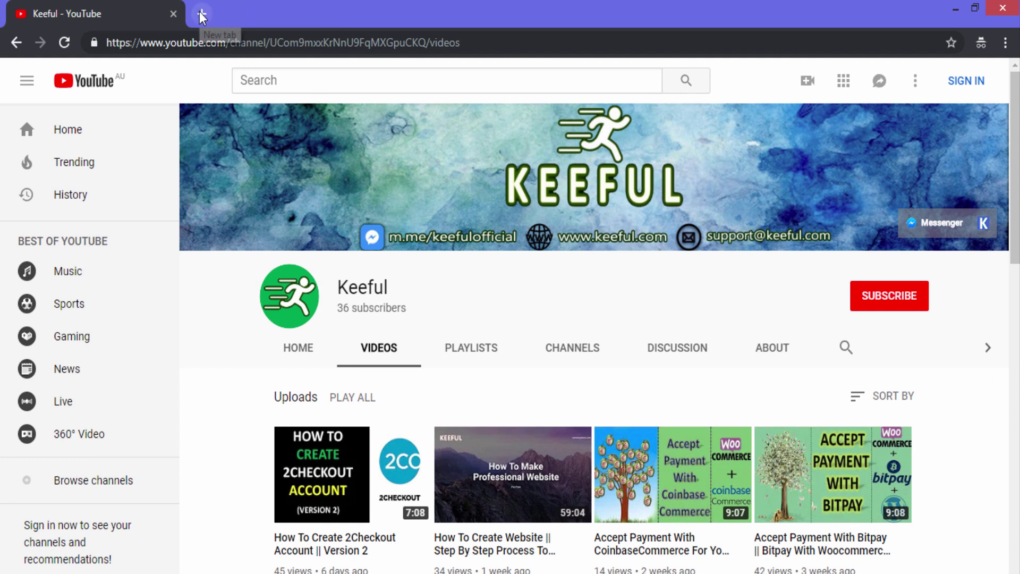
left_click(203, 14)
type("www.")
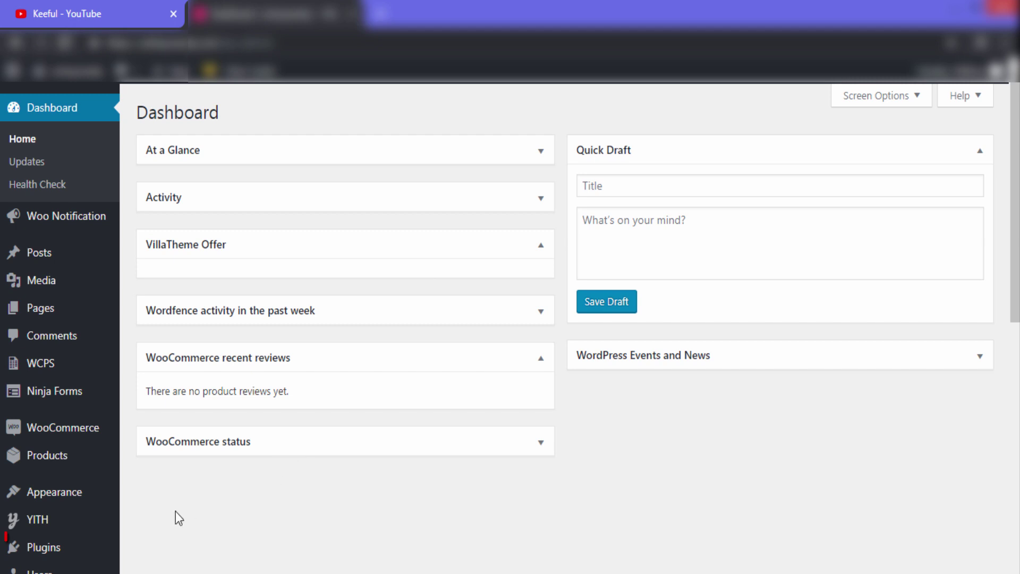
Upload twocheckout.zip from Downloads as a new plugin, install it and activate it
mouse_move(39, 545)
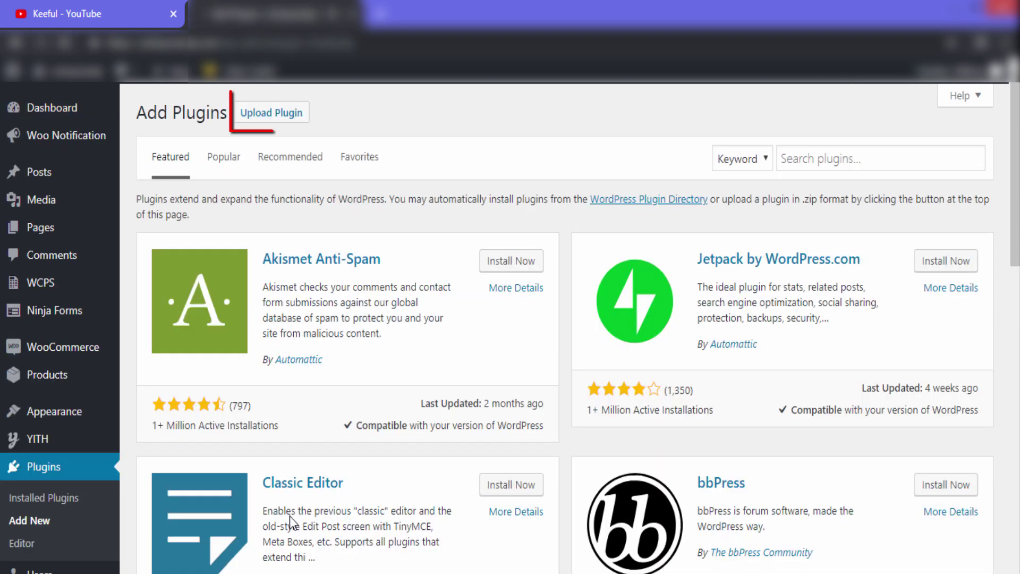
left_click(300, 116)
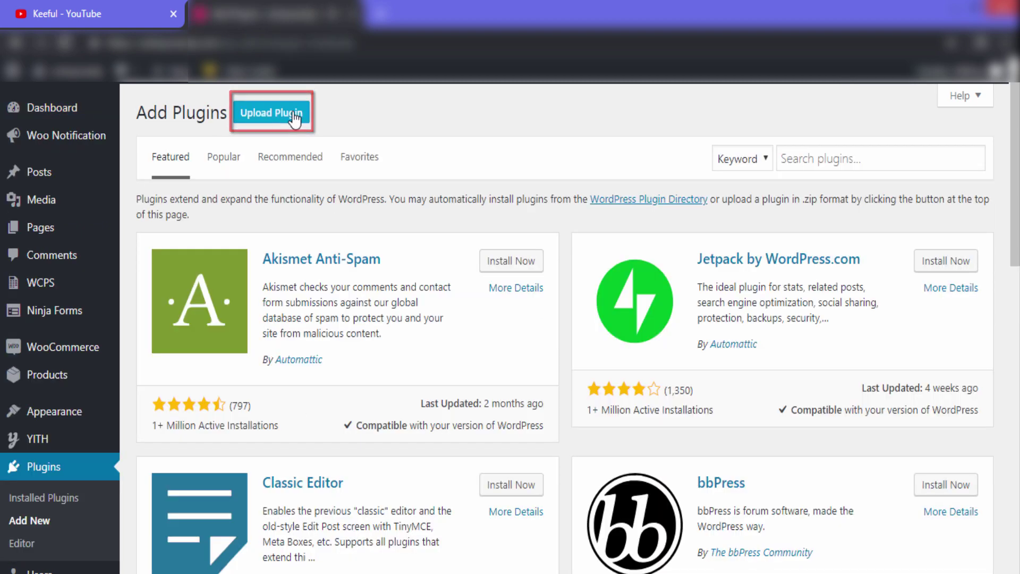
left_click(451, 261)
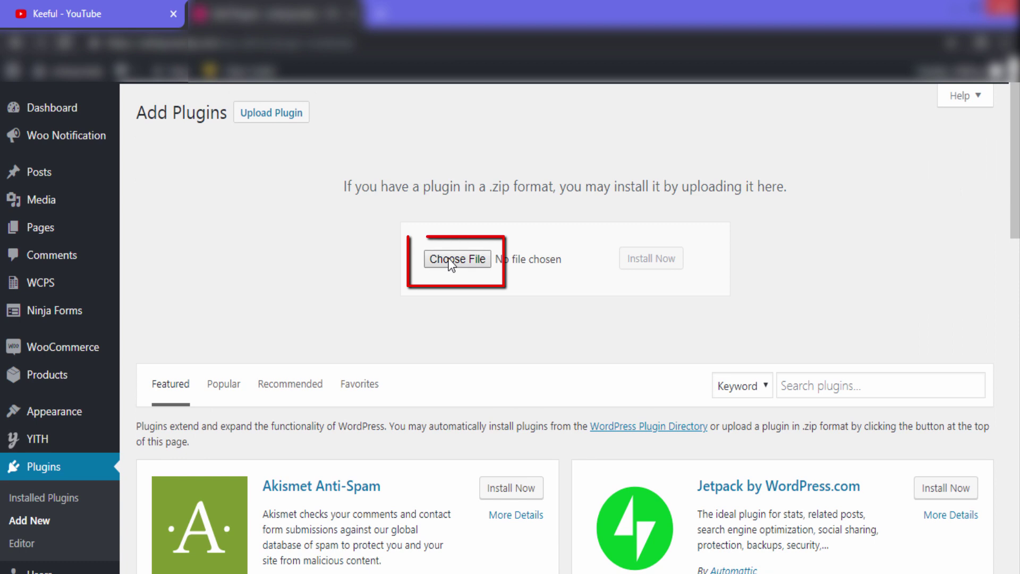
left_click(507, 262)
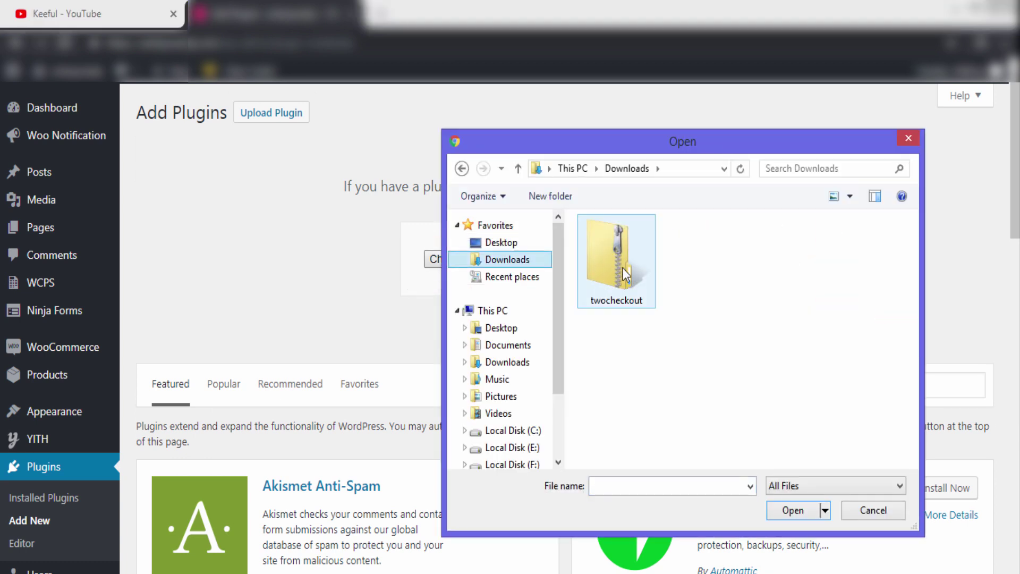
left_click(620, 269)
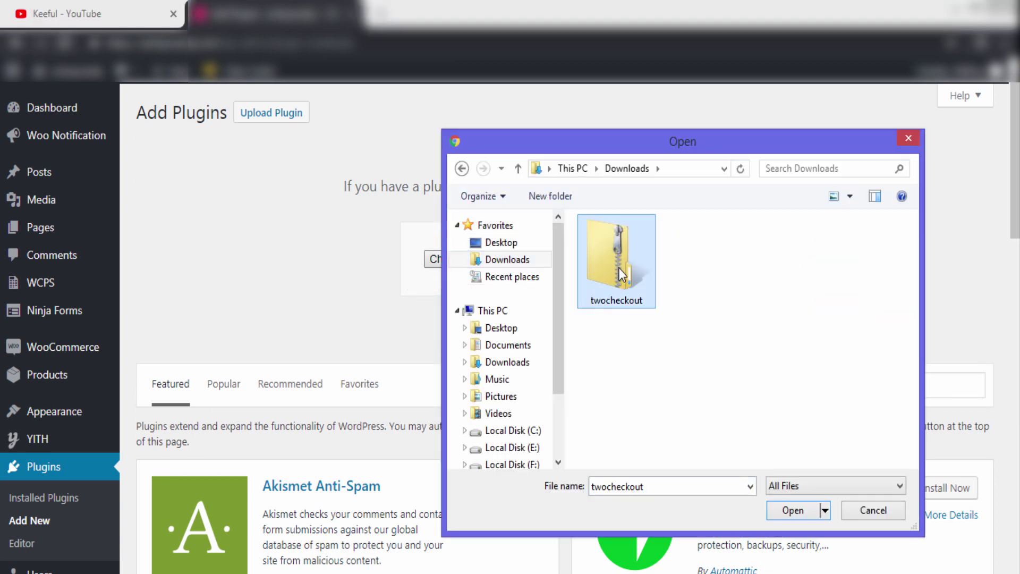
left_click(791, 510)
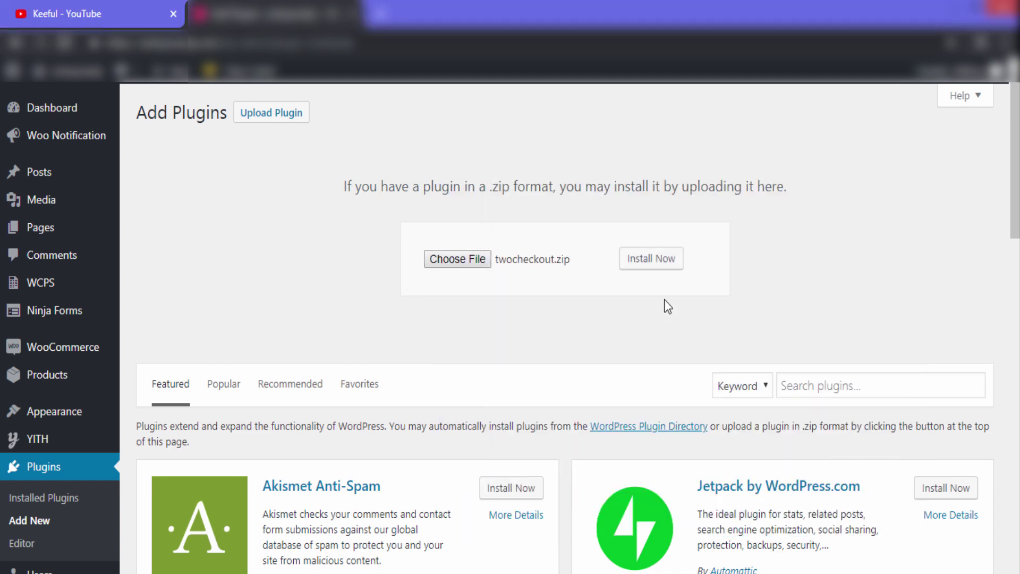
left_click(669, 270)
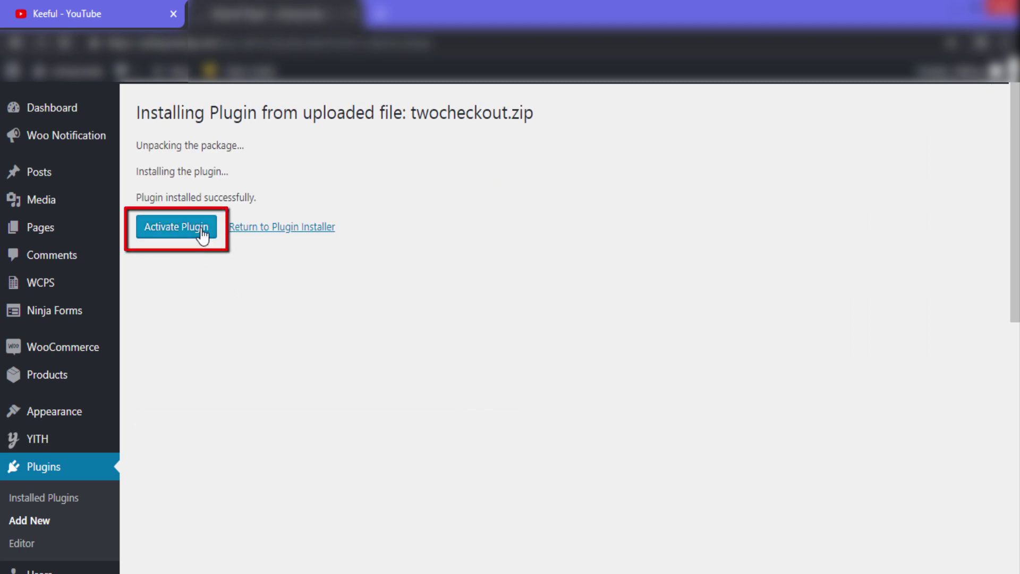
left_click(202, 229)
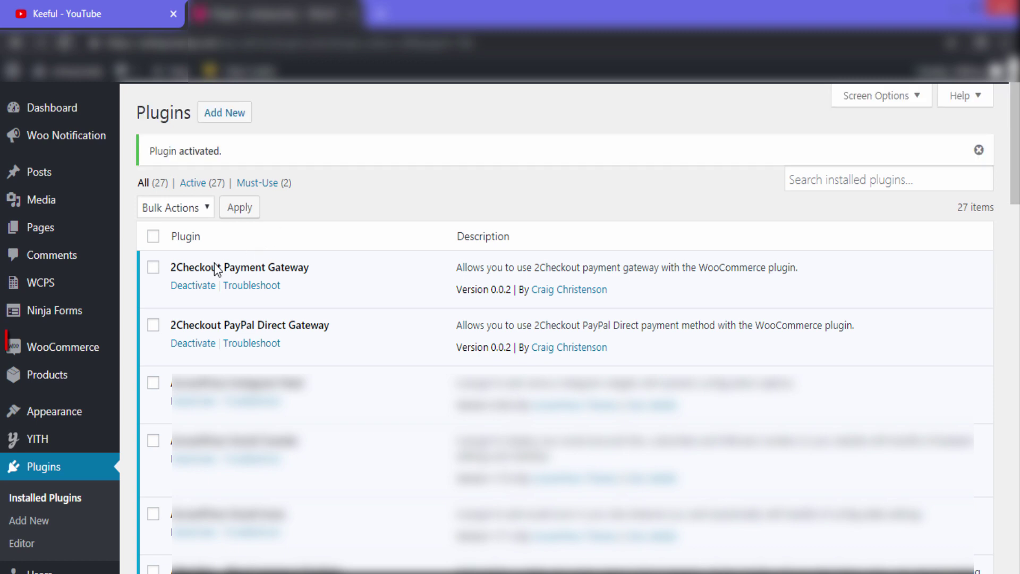
mouse_move(100, 348)
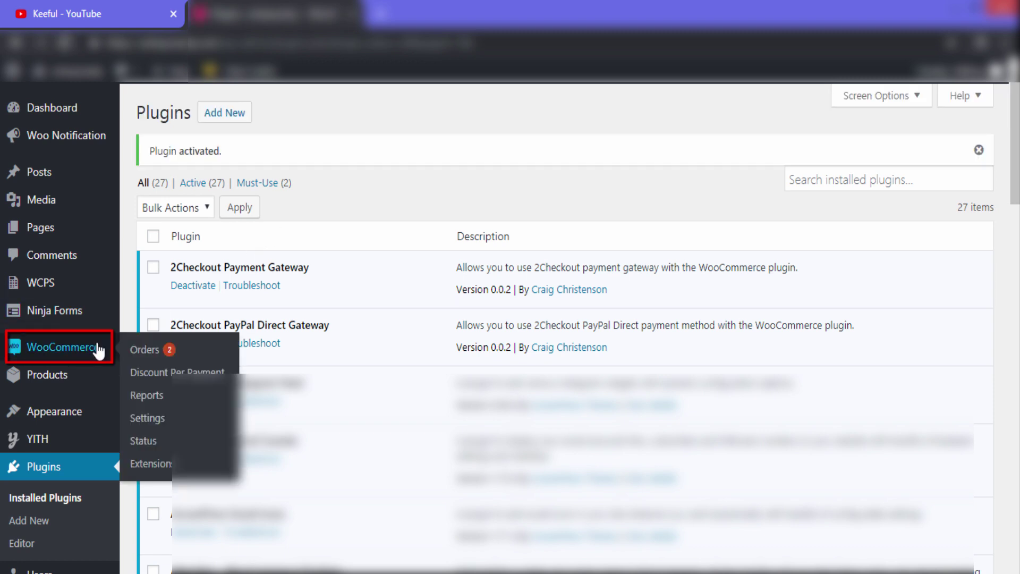
Enable Credit Card/PayPal under WooCommerce Payments settings and open its setup page
left_click(161, 420)
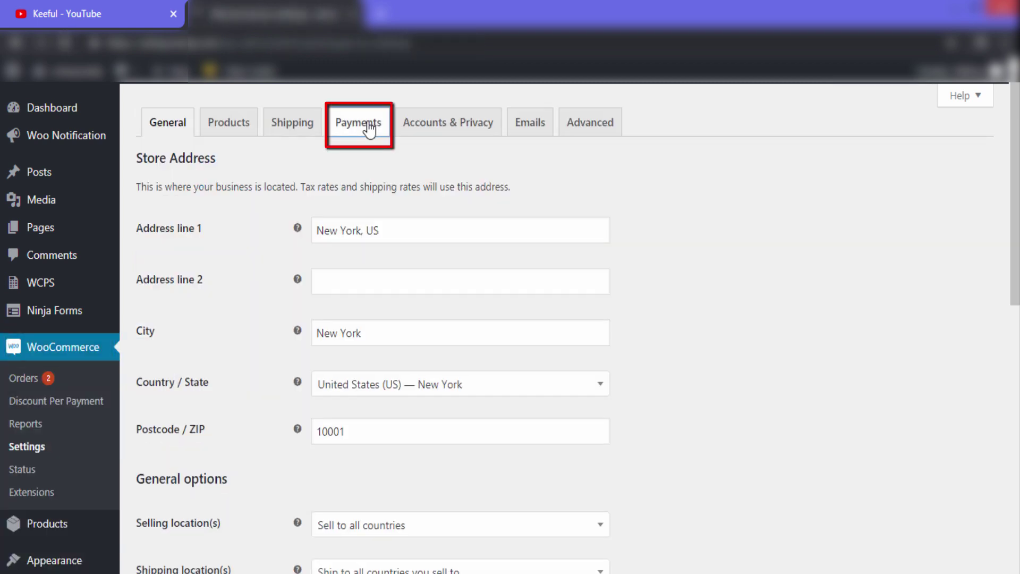
left_click(368, 132)
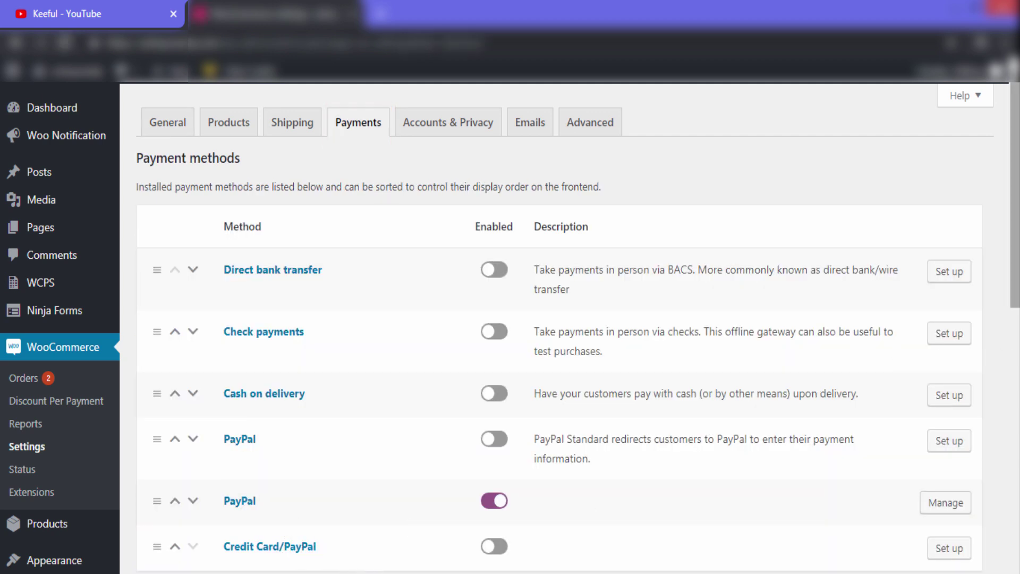
scroll(1004, 333, "down", 1)
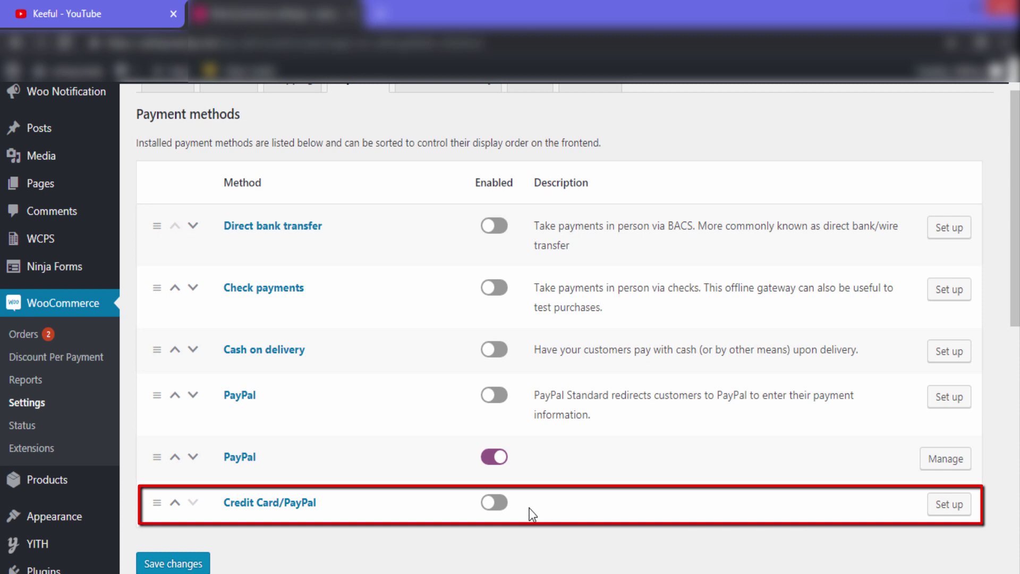
left_click(491, 509)
left_click(963, 509)
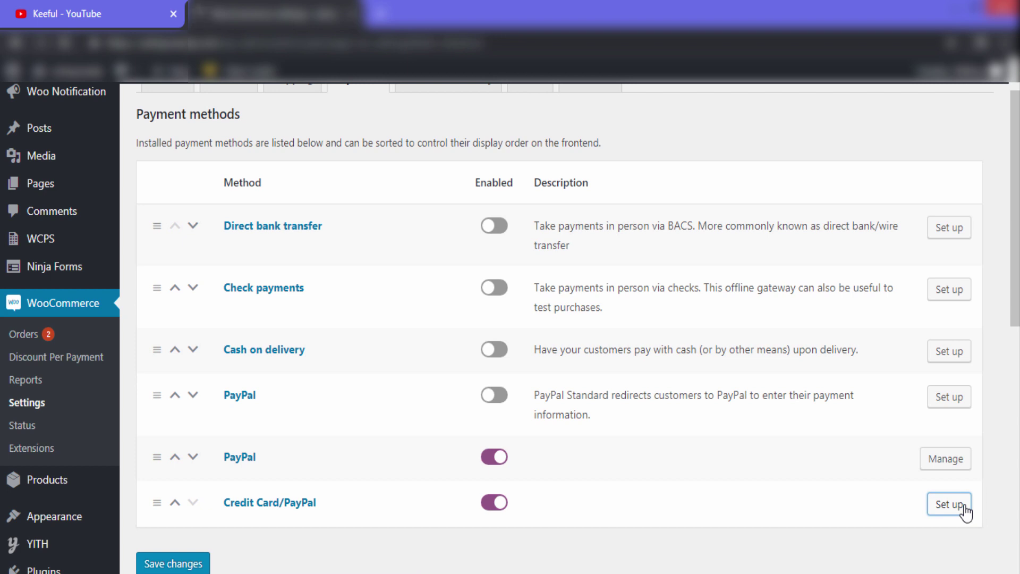
scroll(510, 319, "down", 2)
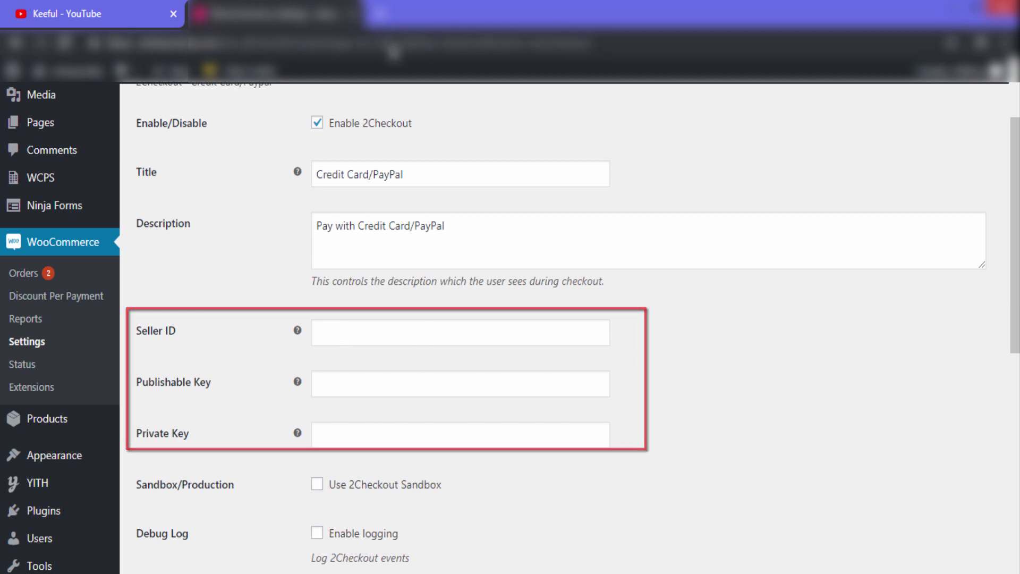
Go to 2checkout.com in a new tab
left_click(383, 13)
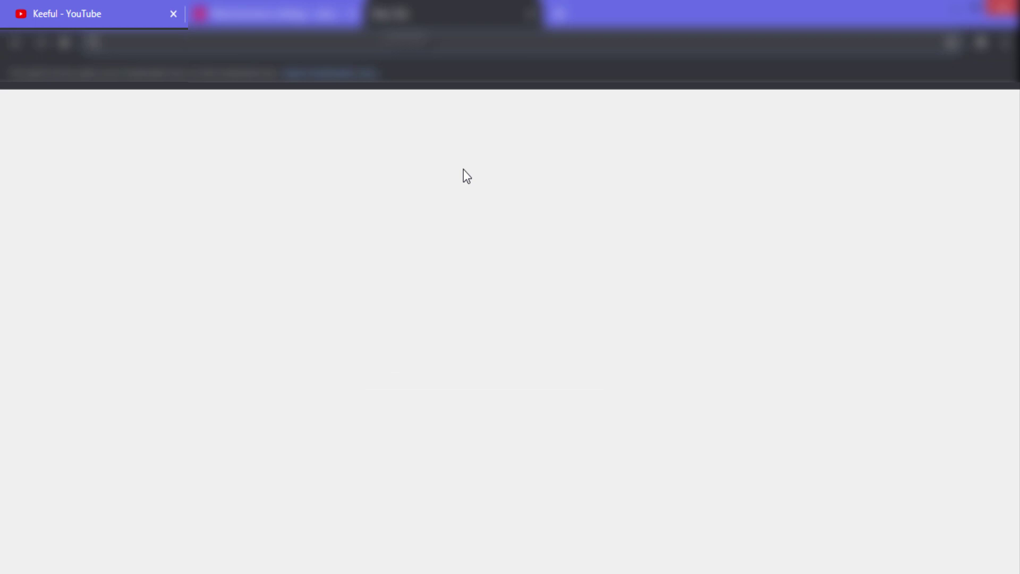
type("2ch")
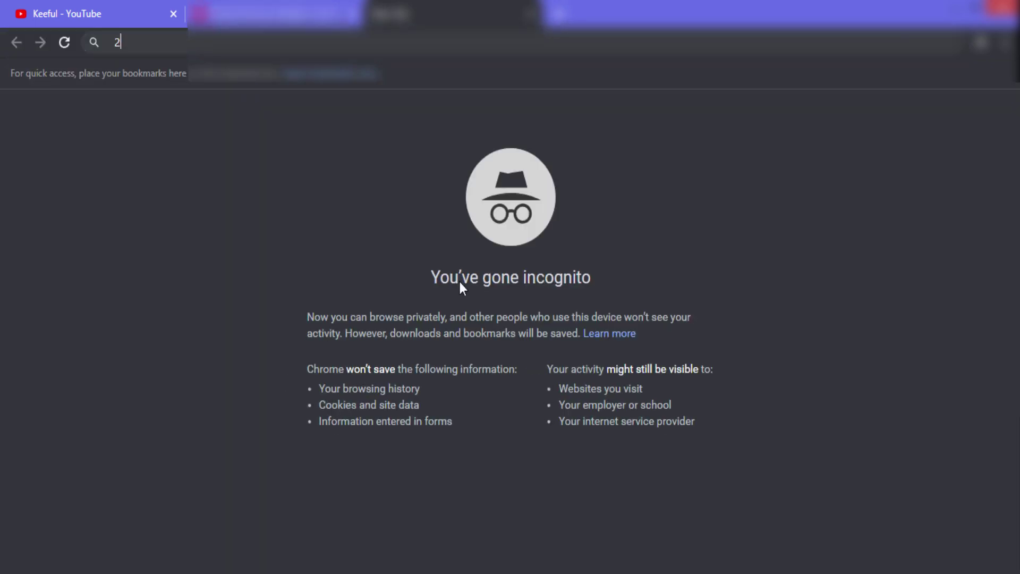
type("eckout.com")
key("Return")
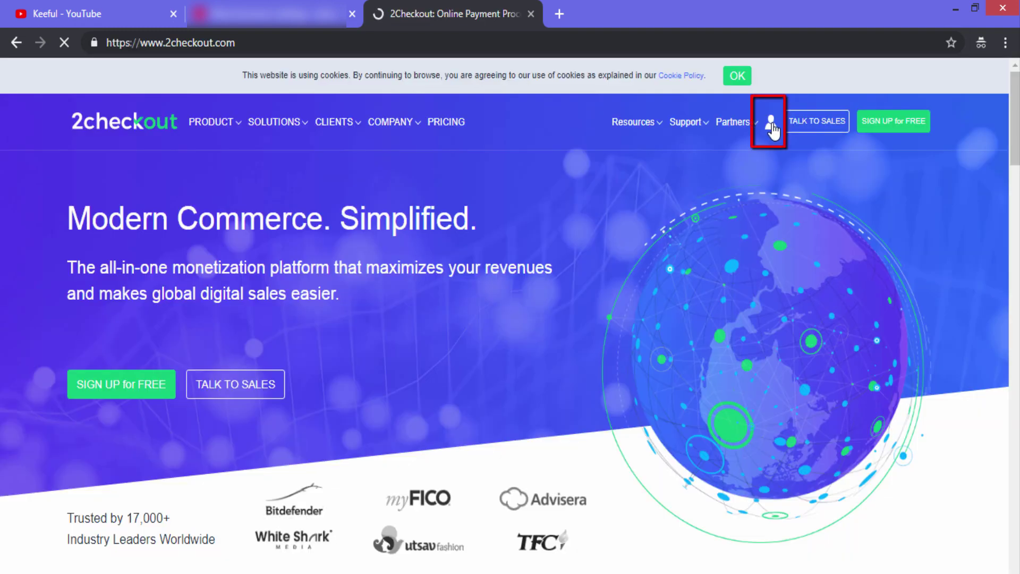
Sign in with the merchant username and password, then open Webhooks & API
left_click(771, 126)
type("admin")
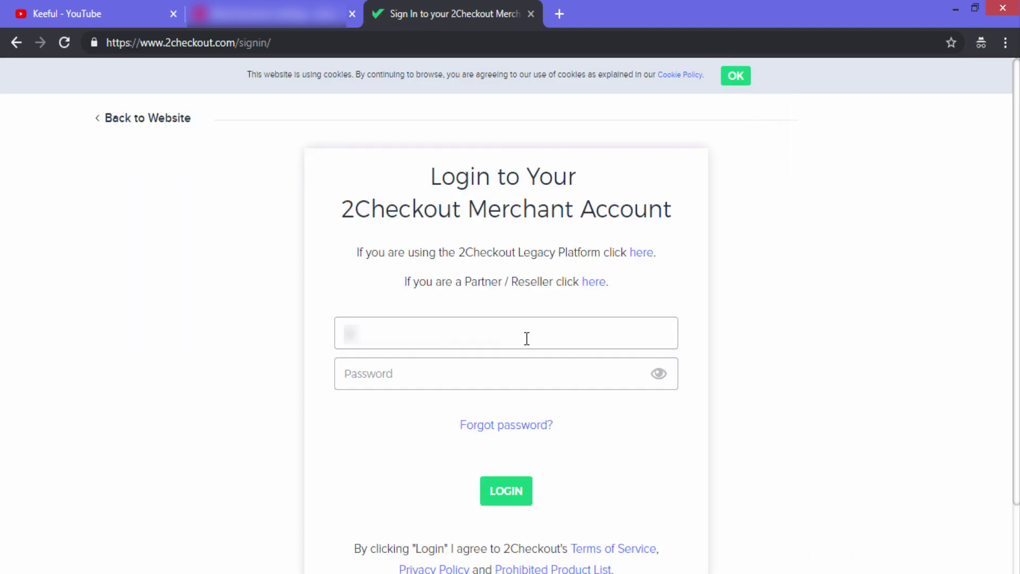
type("user")
left_click(508, 374)
type("password1234")
left_click(512, 494)
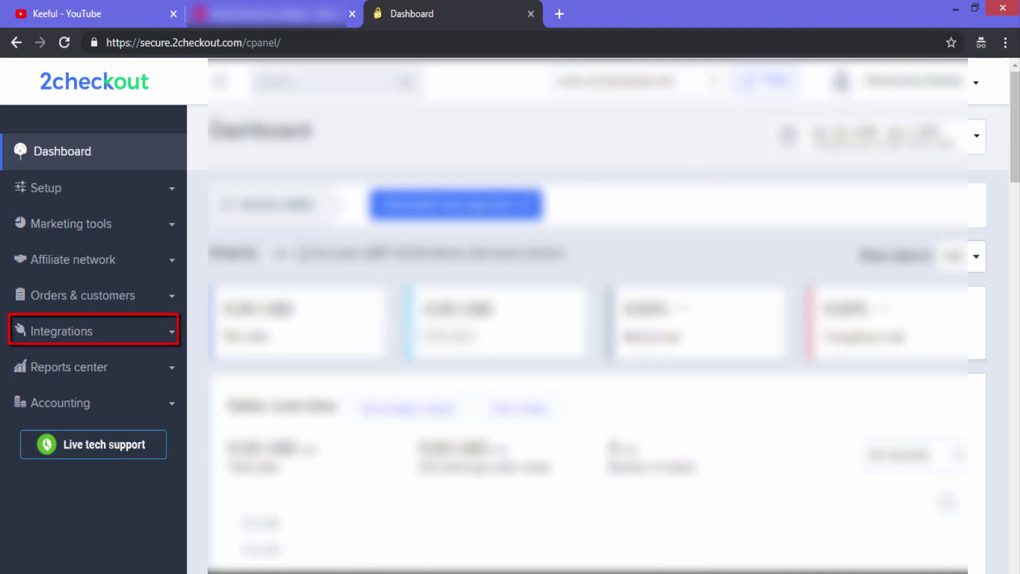
left_click(85, 342)
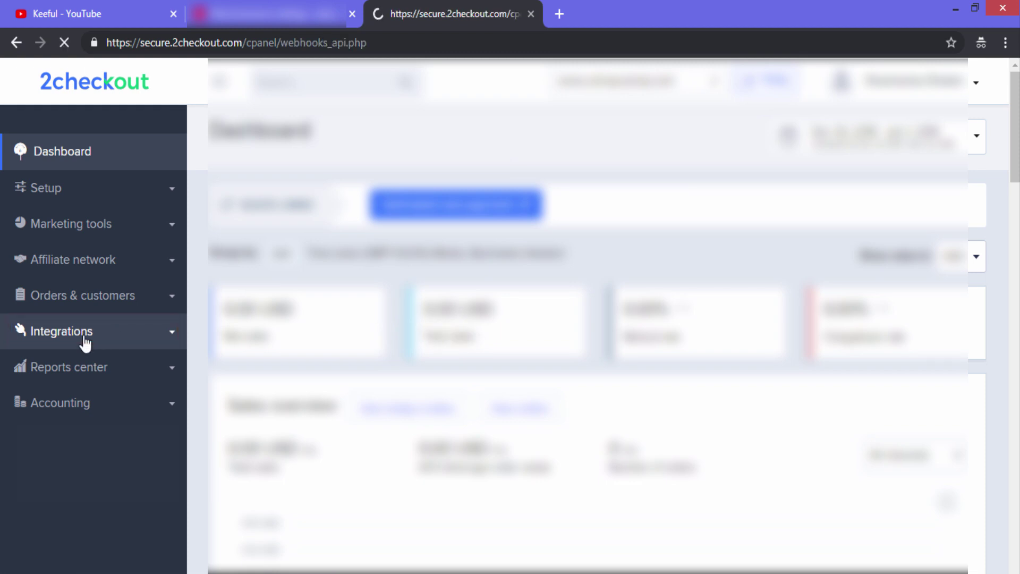
scroll(597, 340, "down", 3)
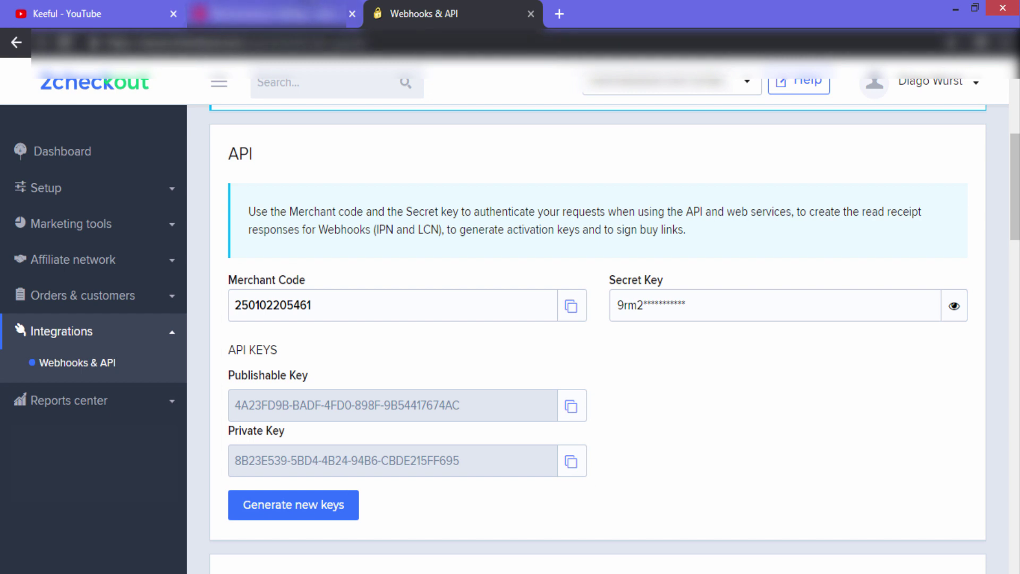
Copy the 2Checkout Merchant Code into the gateway's Seller ID field
left_click(305, 14)
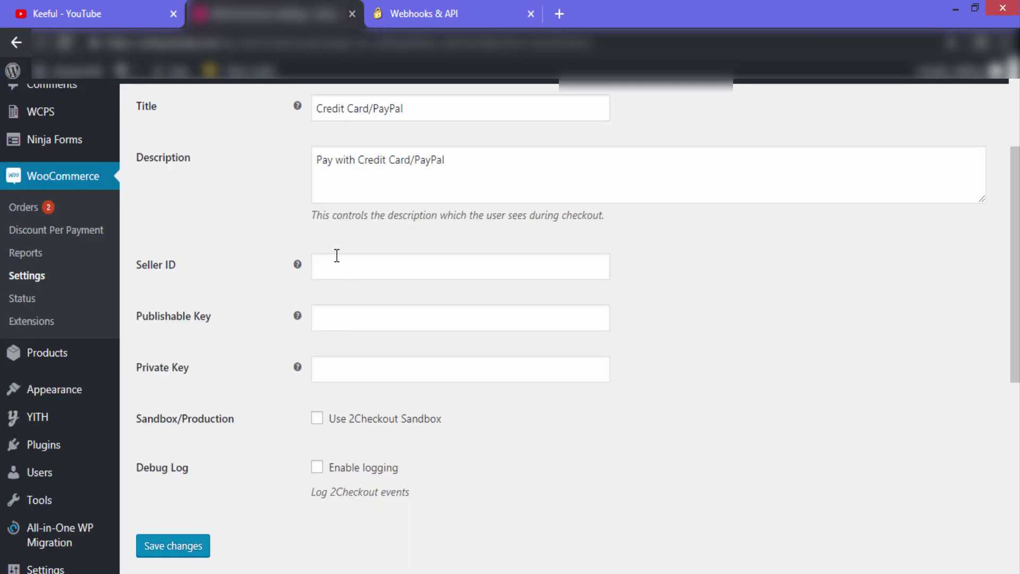
left_click(416, 8)
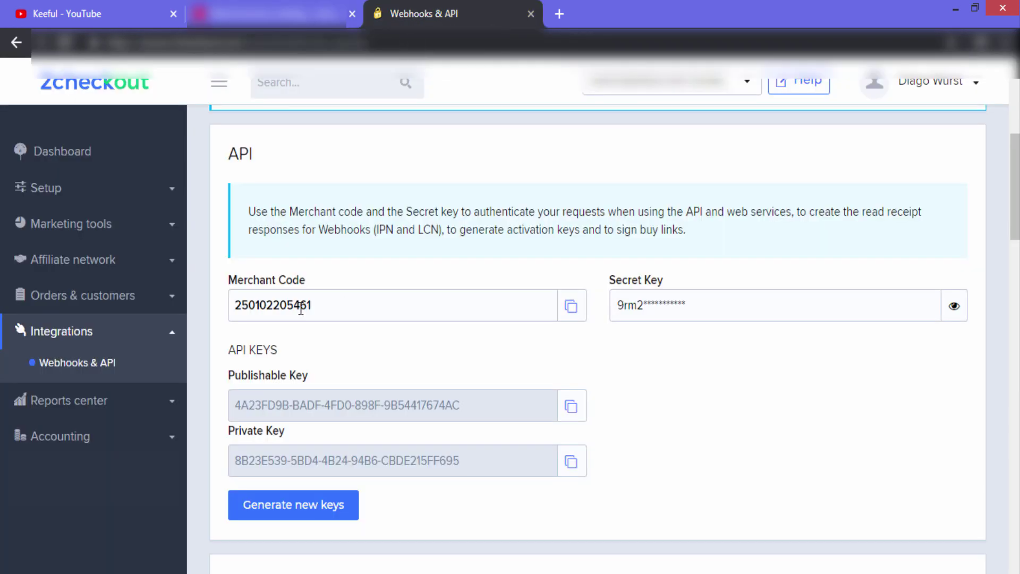
left_click_drag(322, 304, 238, 301)
right_click(258, 306)
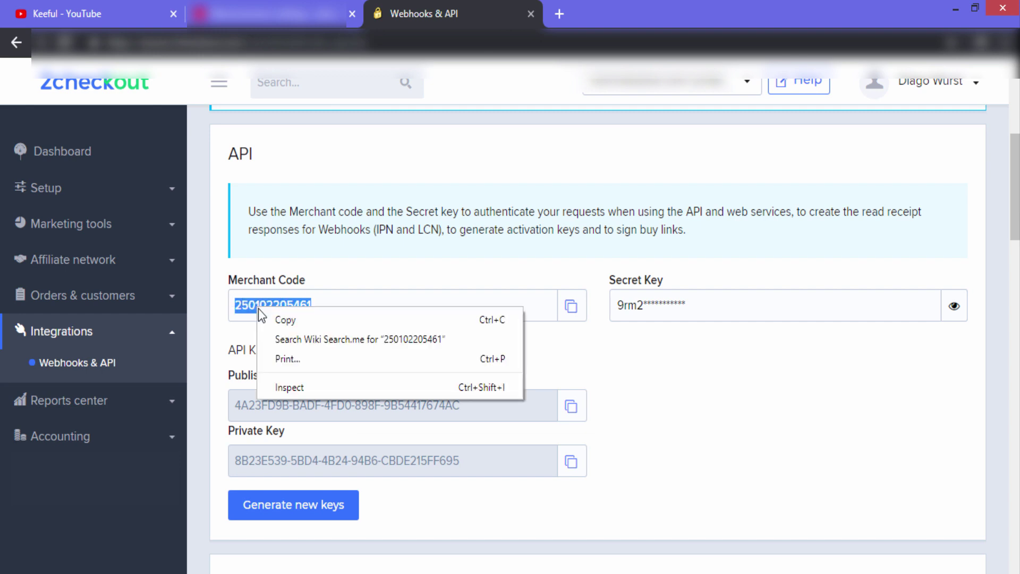
left_click(285, 319)
key("ctrl+shift+Tab")
left_click(359, 265)
right_click(358, 265)
left_click(395, 366)
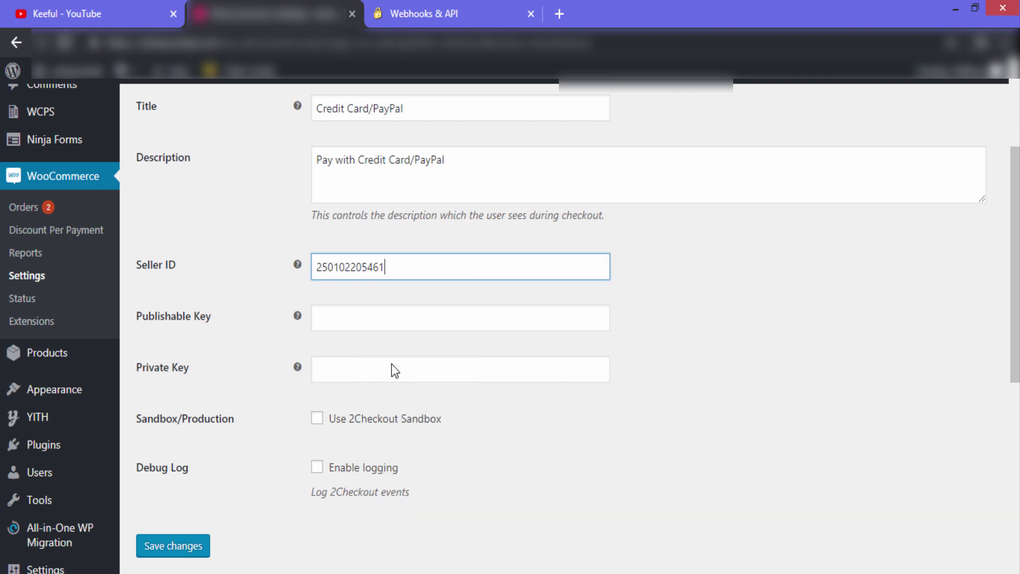
Copy the 2Checkout Publishable Key into the gateway's Publishable Key field
left_click(368, 318)
key("ctrl+Tab")
left_click_drag(462, 403, 232, 401)
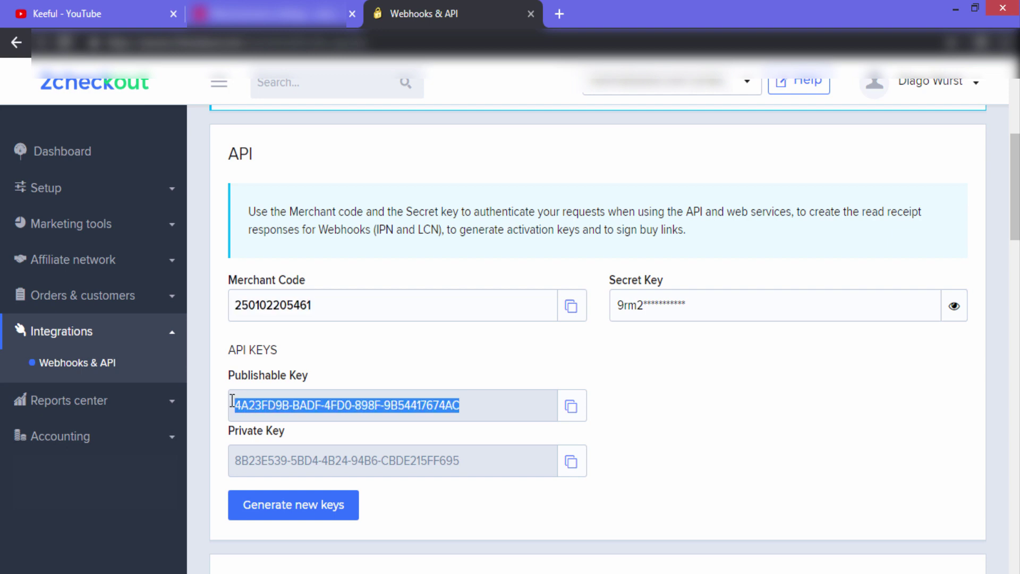
right_click(265, 407)
left_click(286, 422)
left_click(266, 13)
right_click(354, 314)
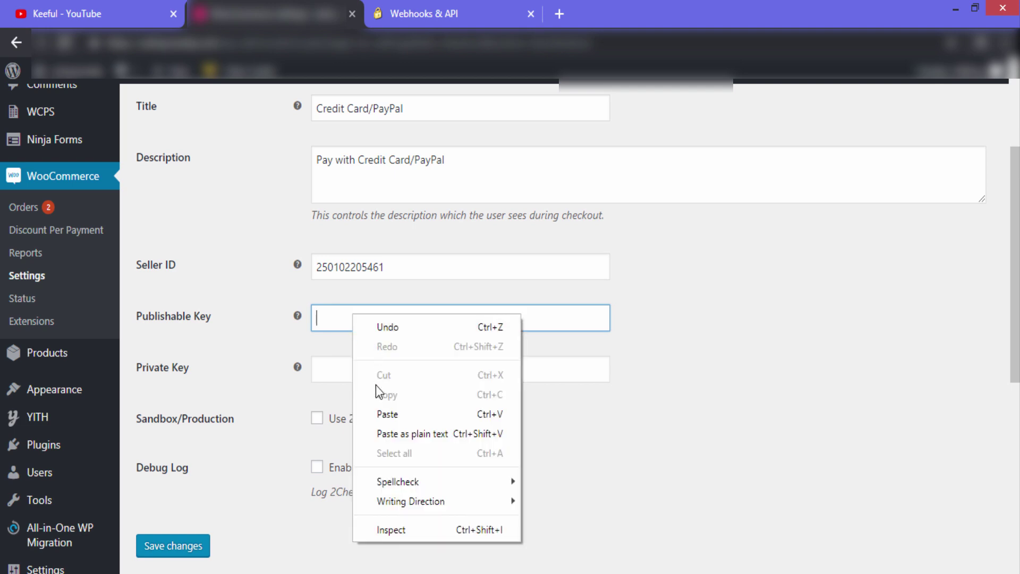
left_click(381, 412)
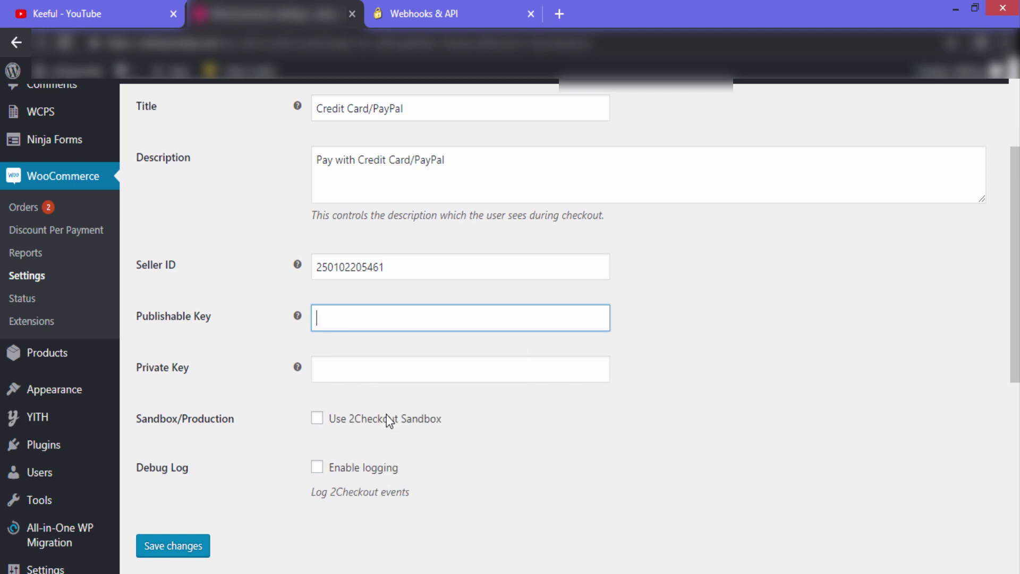
Copy the 2Checkout Private Key into the gateway's Private Key field
left_click(357, 372)
key("ctrl+Tab")
left_click_drag(460, 455, 254, 462)
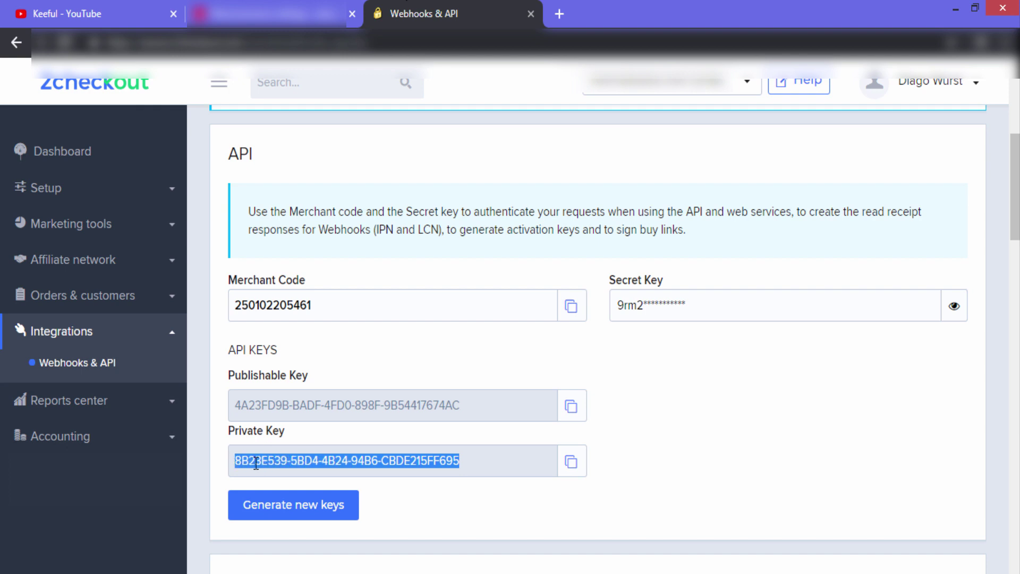
right_click(255, 463)
left_click(299, 477)
key("ctrl+shift+Tab")
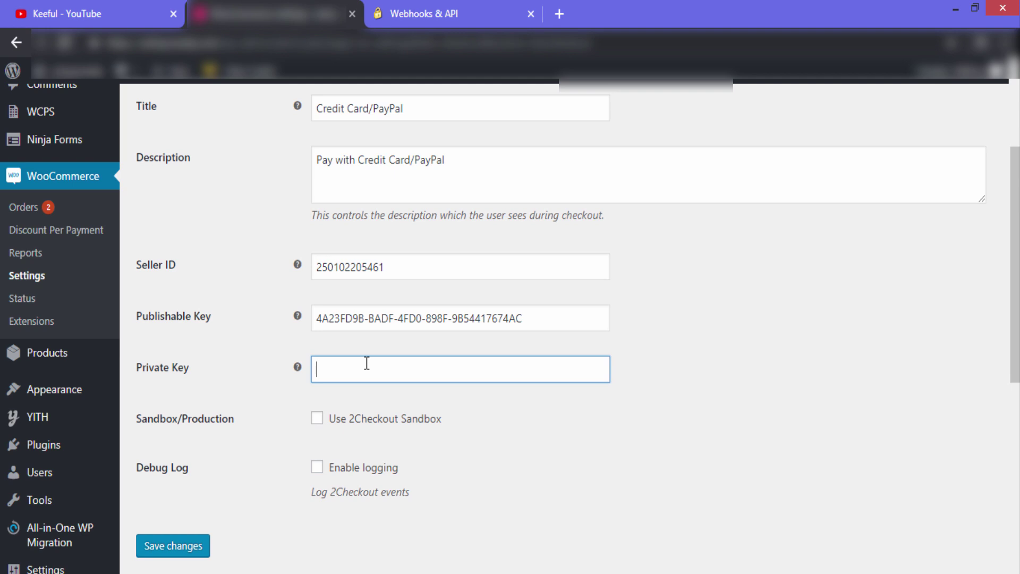
right_click(366, 363)
left_click(407, 461)
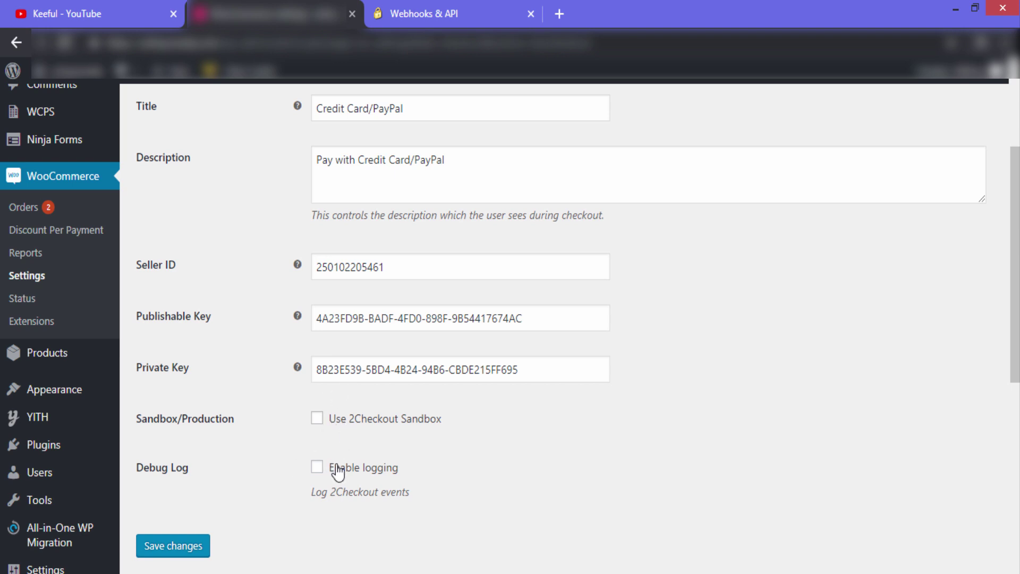
Save the 2Checkout gateway settings
left_click(195, 554)
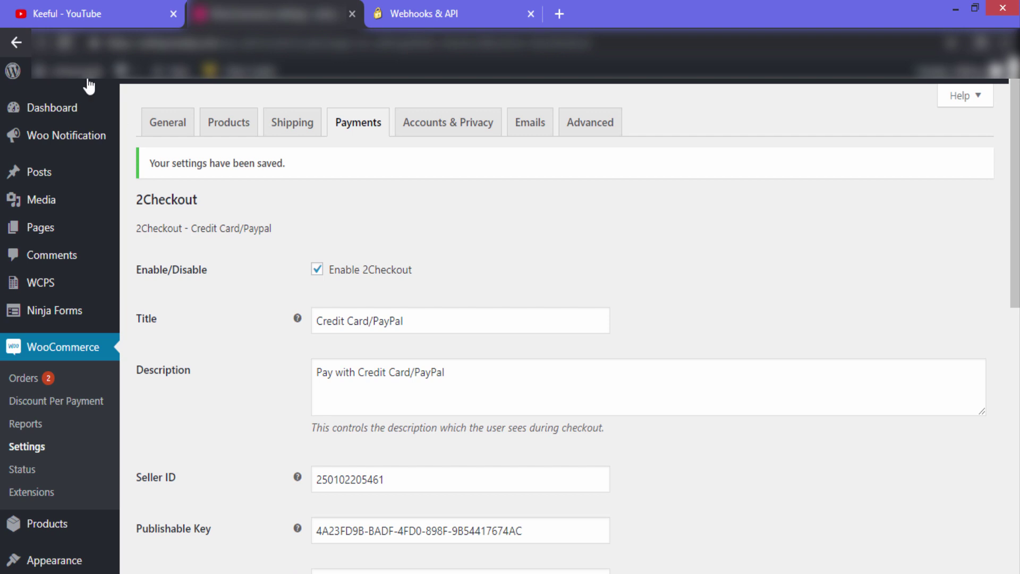
mouse_move(40, 70)
right_click(79, 105)
Open the store's Checkout page in a new tab and review the $14.00 QR-Code Printed T-shirts order
left_click(133, 113)
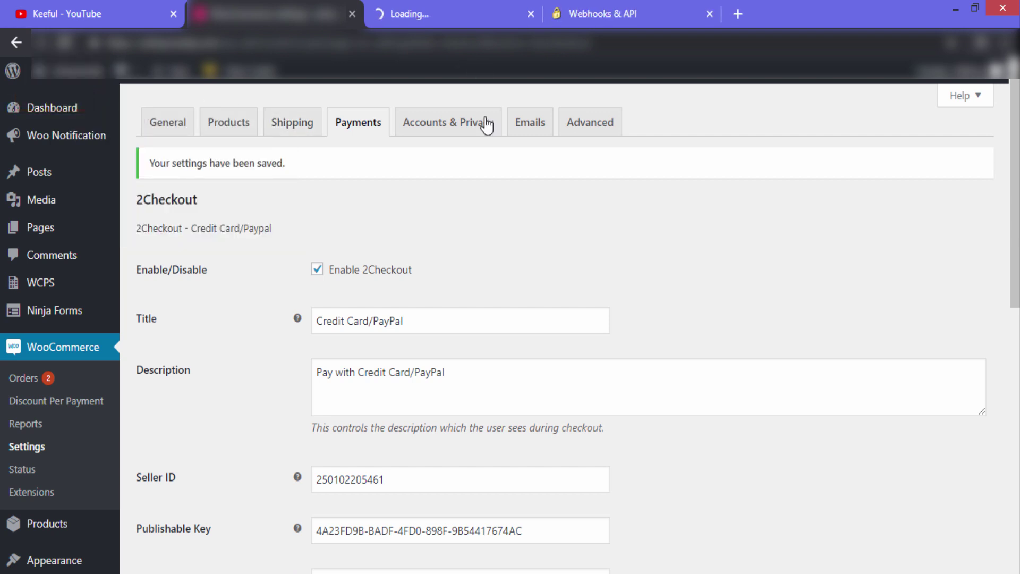
left_click(451, 13)
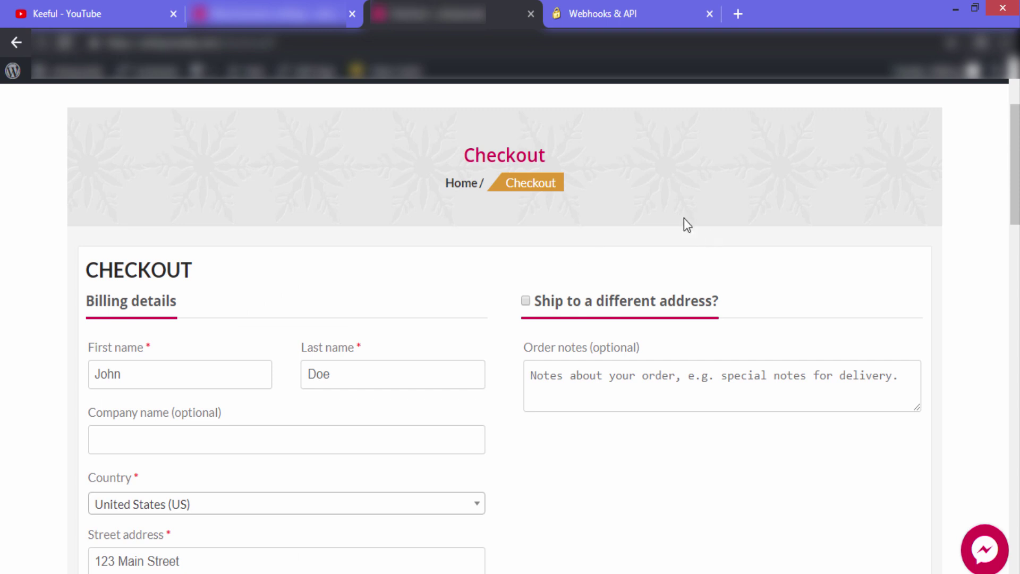
left_click_drag(1014, 159, 1015, 344)
scroll(673, 317, "down", 6)
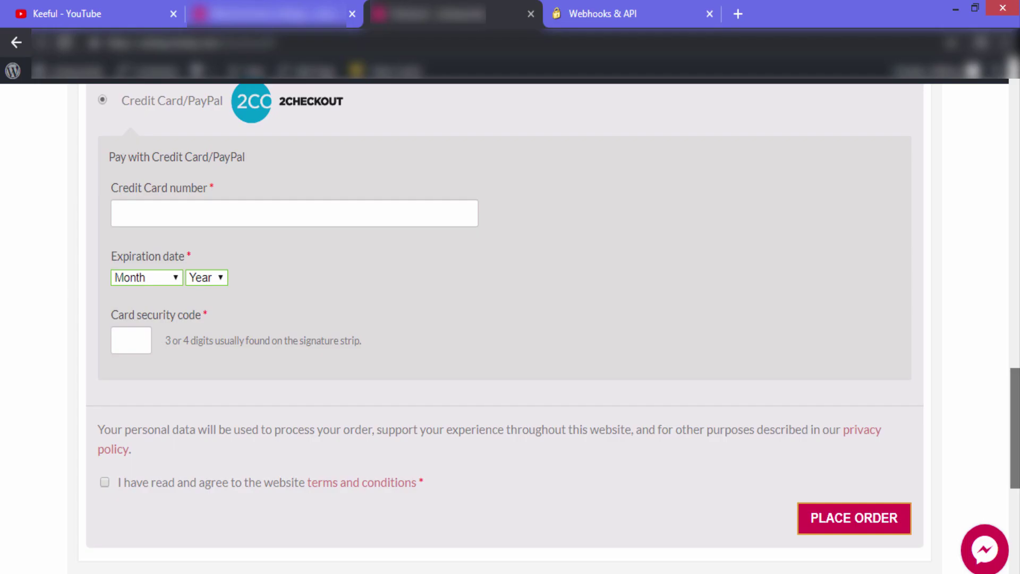
scroll(510, 324, "up", 10)
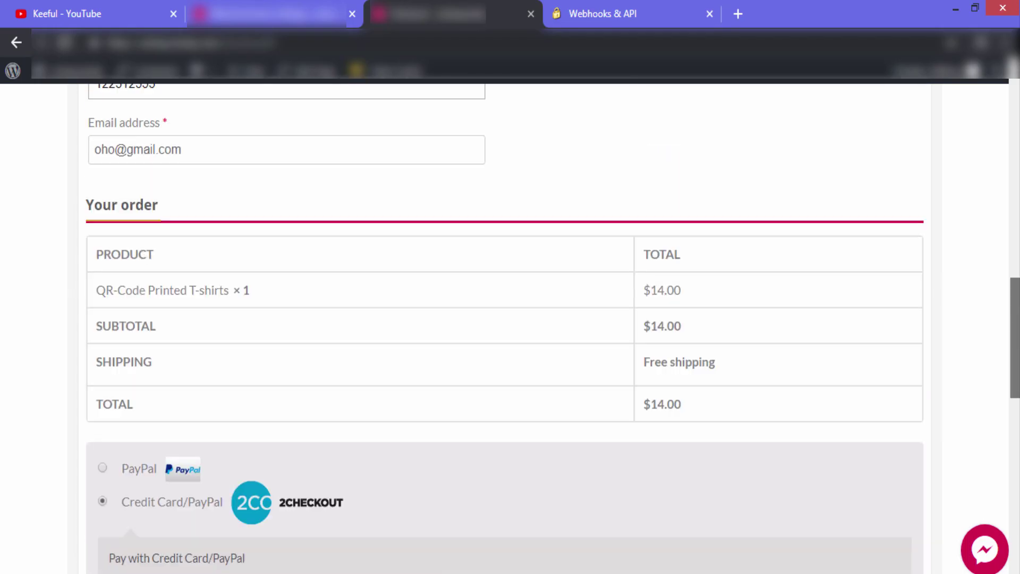
scroll(510, 324, "up", 8)
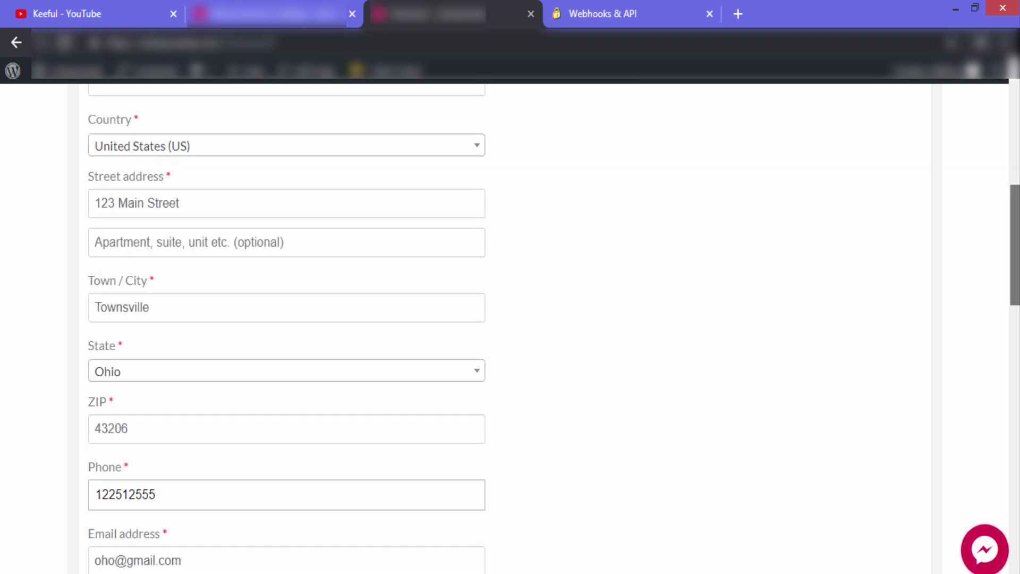
scroll(510, 325, "up", 5)
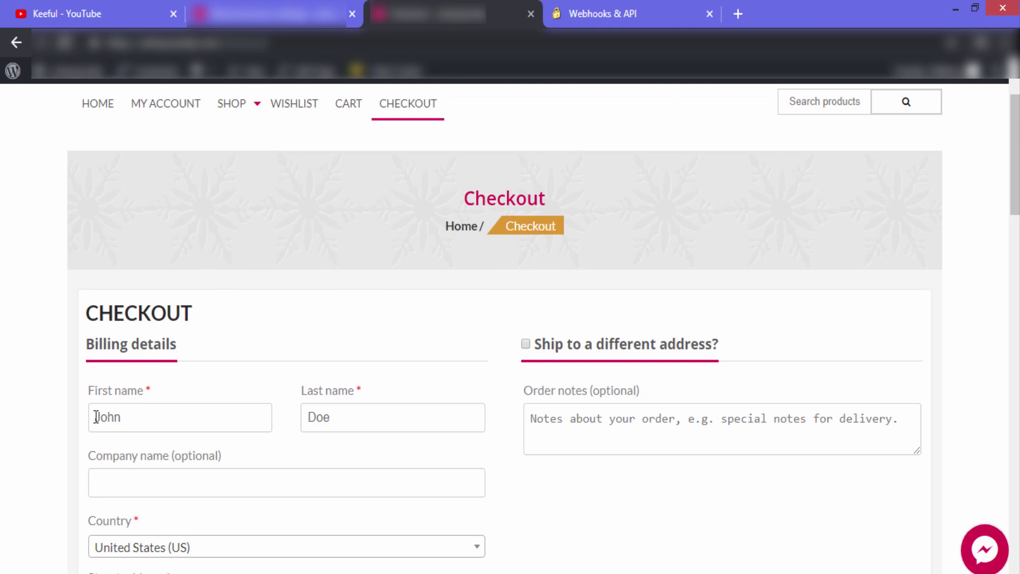
Replace the billing first and last name and set the billing country to Australia
double_click(135, 417)
key("Tab")
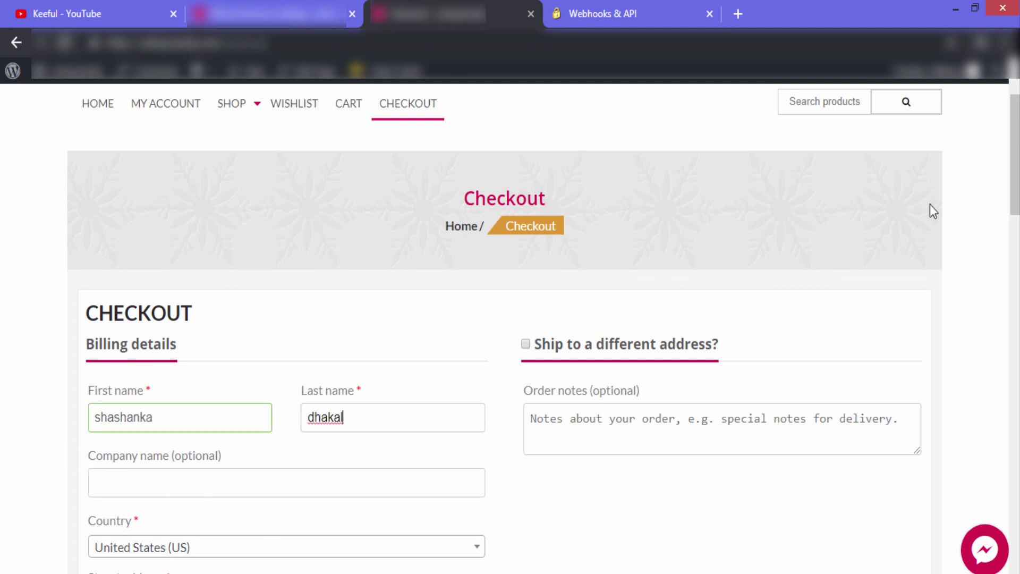
scroll(1015, 160, "down", 1)
scroll(626, 294, "down", 3)
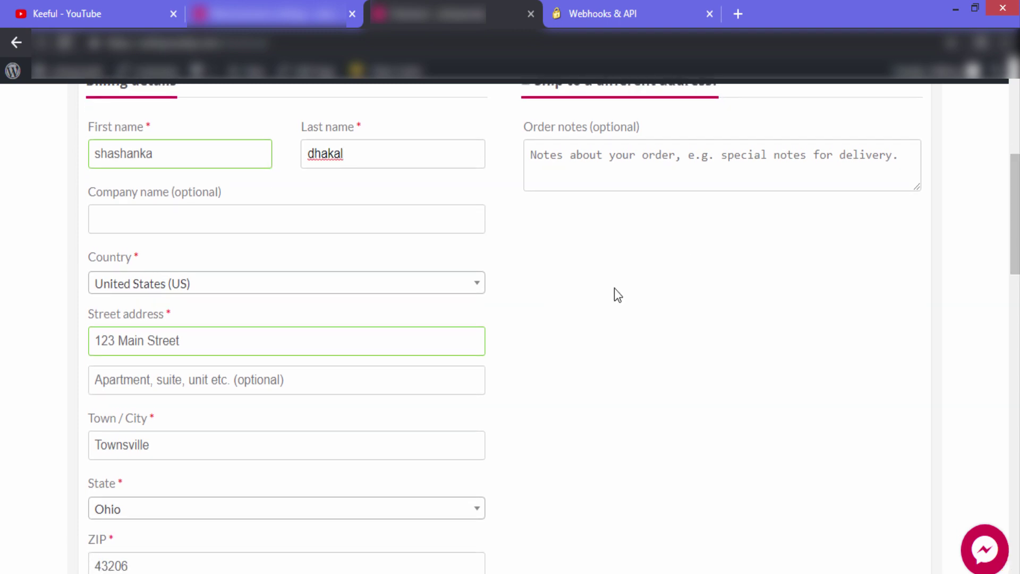
left_click(480, 290)
type("aus")
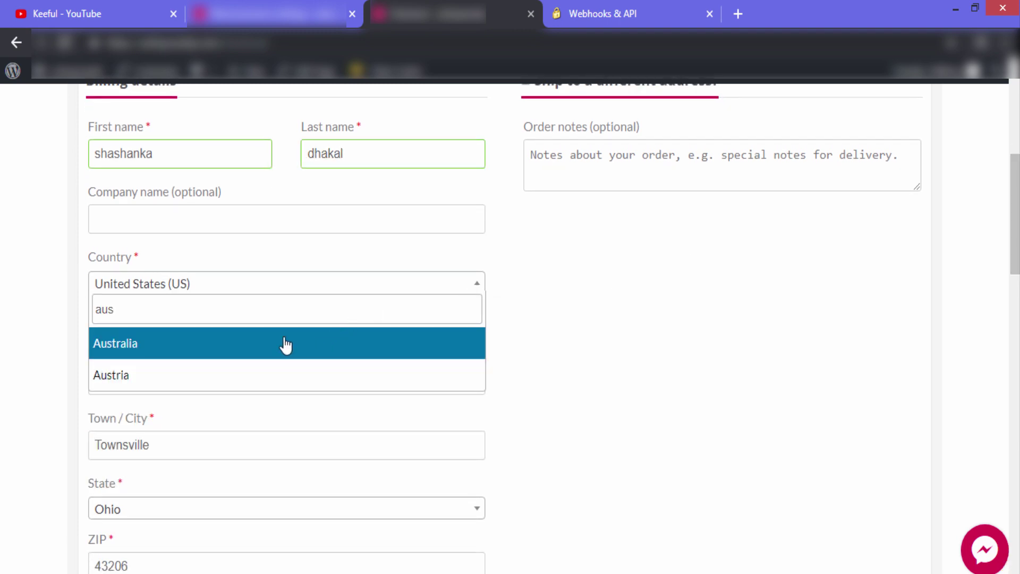
left_click(255, 351)
Enter a new street address and suburb in the billing form
left_click_drag(222, 338, 115, 343)
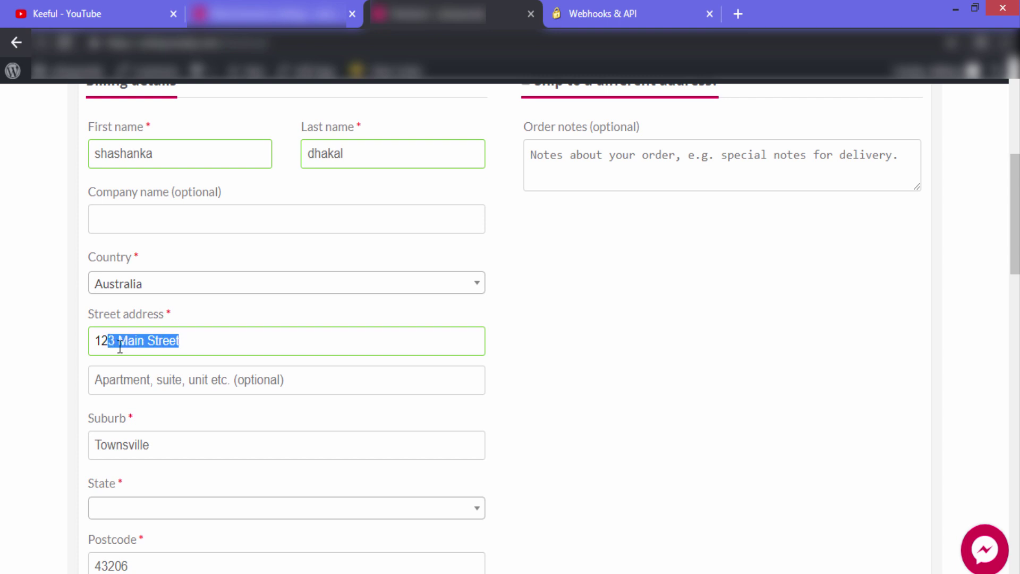
type("Ocean Stre")
key("BackSpace")
type("ree")
left_click_drag(158, 445, 63, 454)
key("BackSpace")
type("Woollahra")
left_click(606, 375)
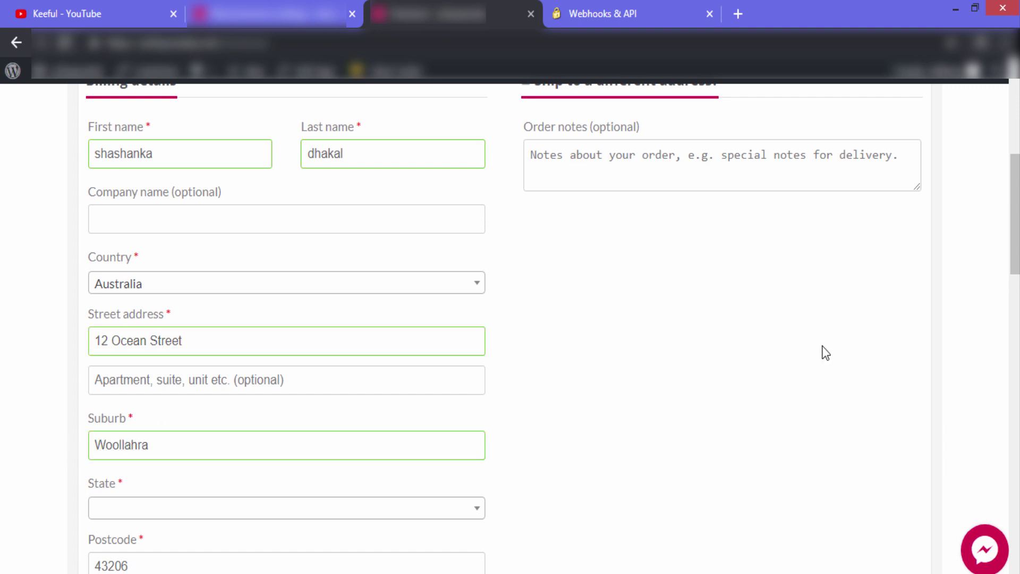
Set the state to New South Wales and replace the billing e-mail address
scroll(1018, 248, "down", 4)
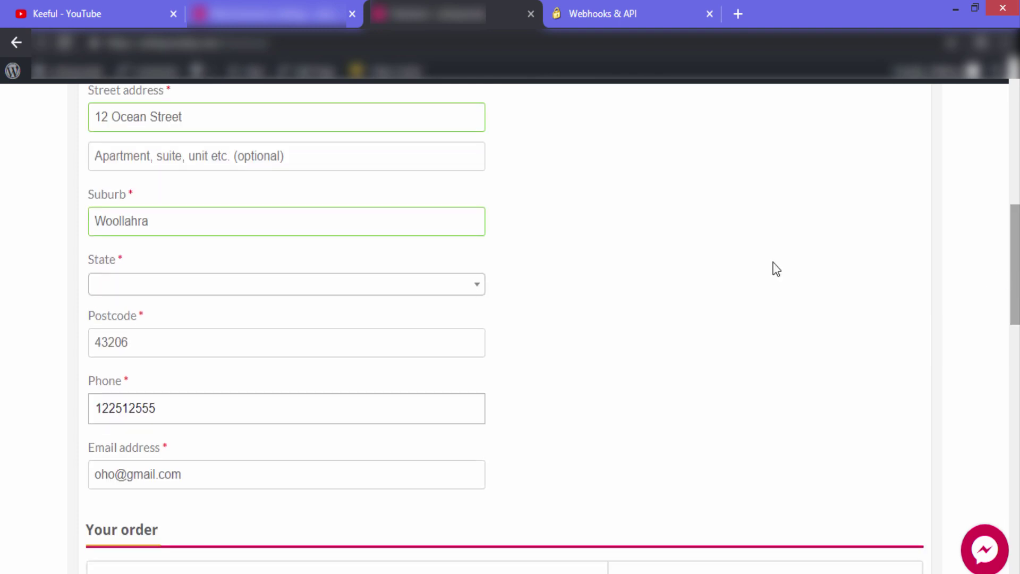
left_click(480, 291)
type("new")
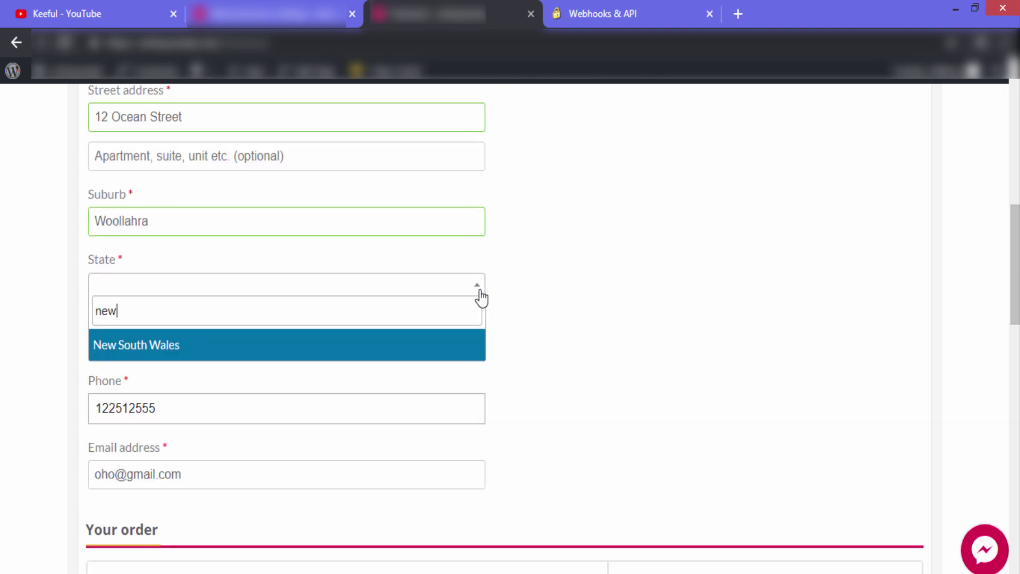
left_click(375, 344)
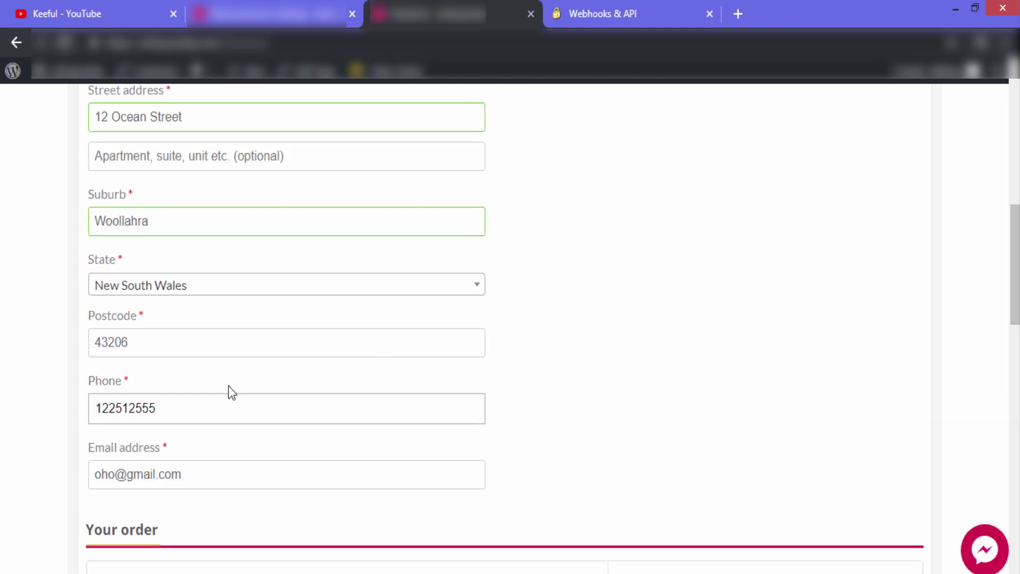
left_click_drag(183, 473, 79, 485)
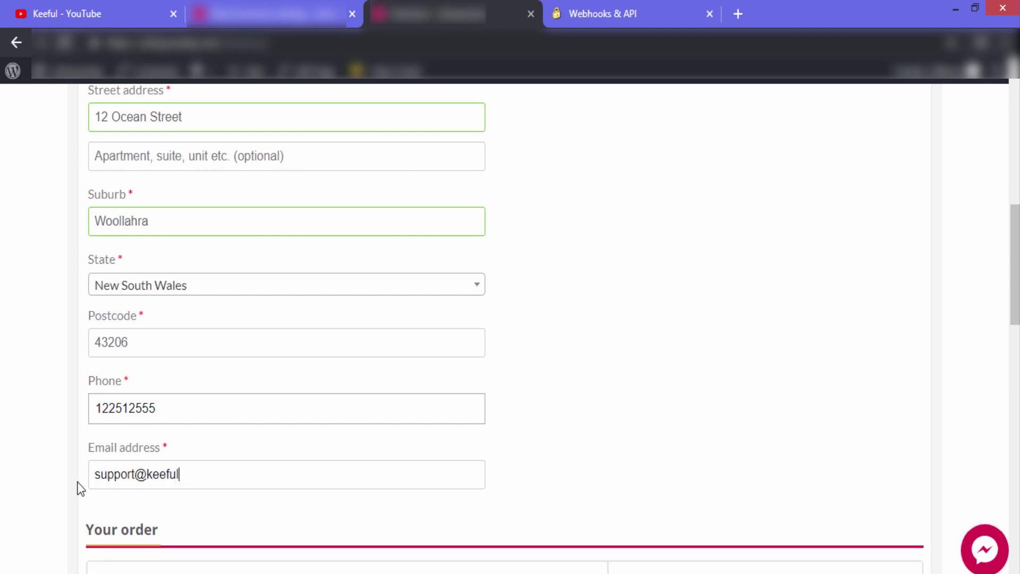
left_click(663, 339)
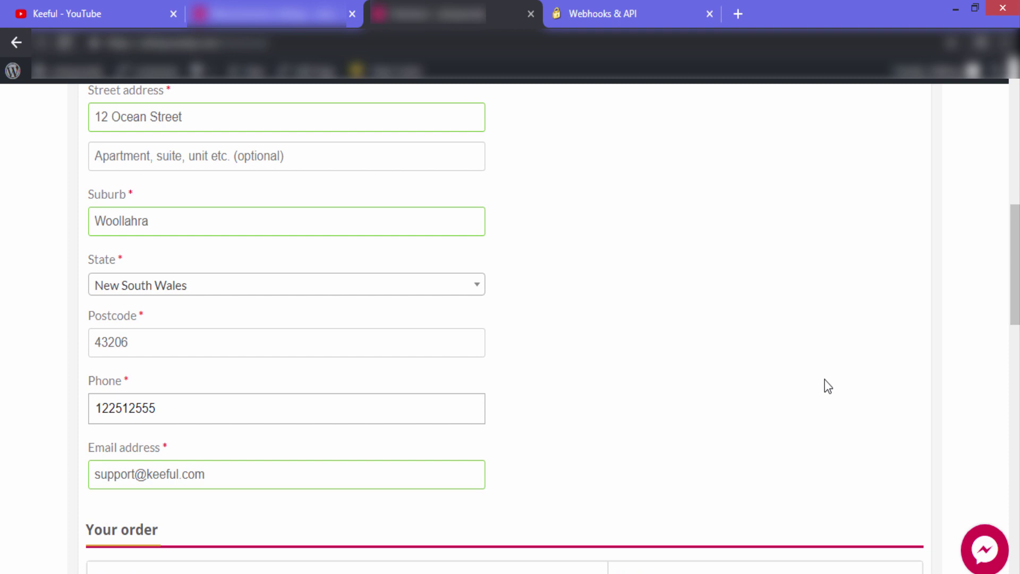
Enter the test credit card number in the 2Checkout payment fields
scroll(987, 354, "down", 3)
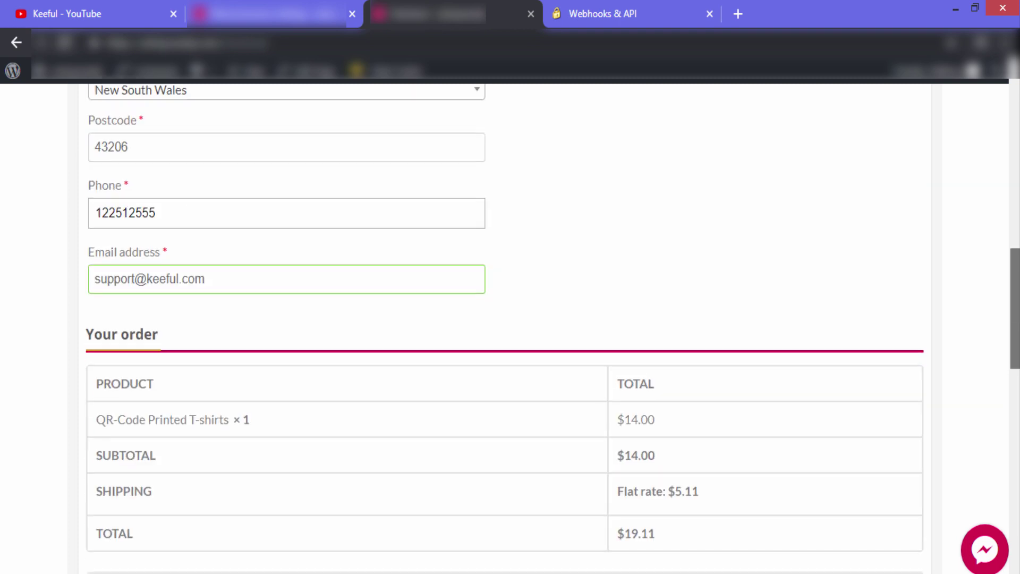
scroll(510, 329, "down", 5)
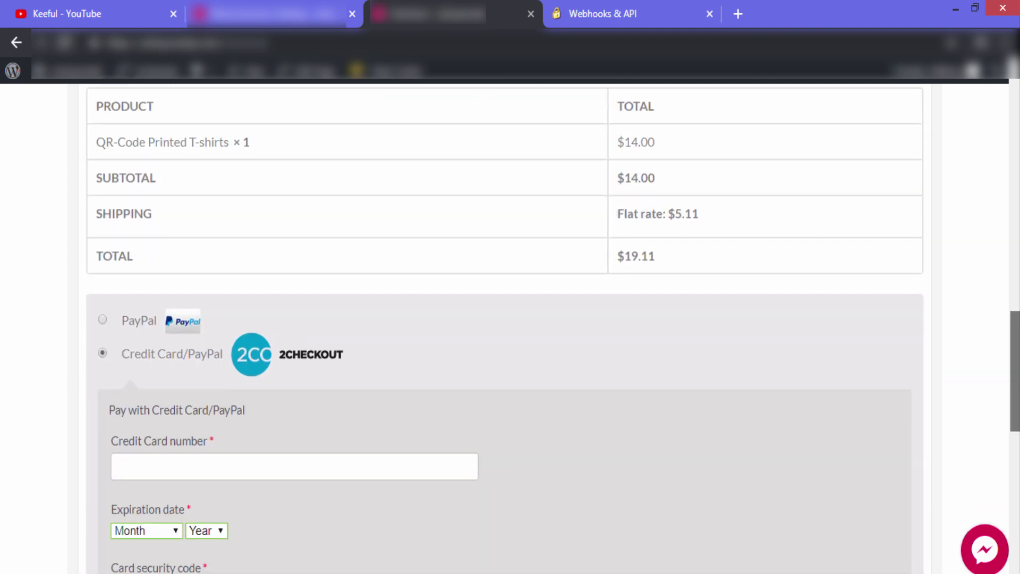
scroll(1015, 423, "down", 3)
scroll(1015, 434, "down", 2)
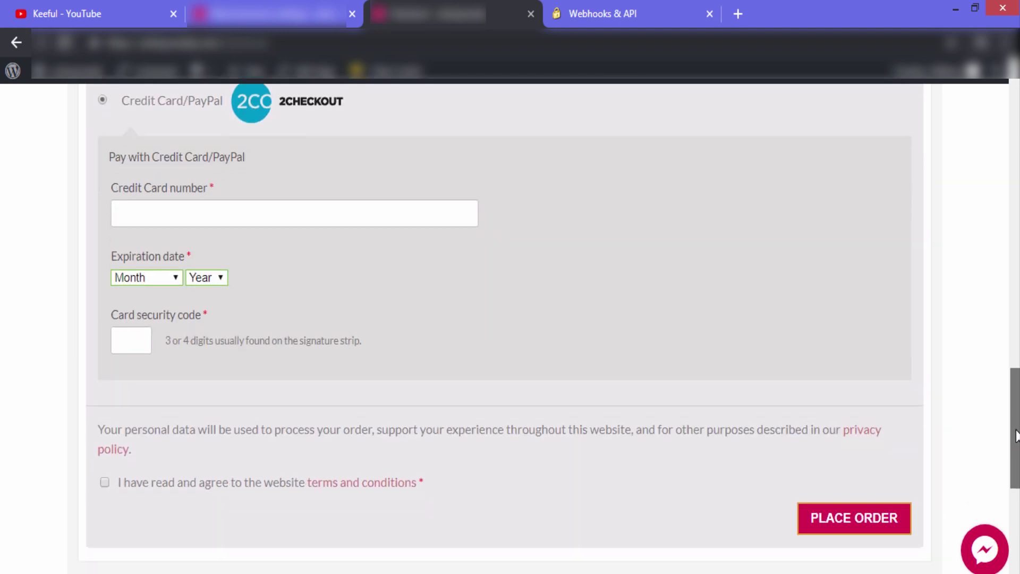
scroll(1016, 435, "down", 1)
left_click(436, 205)
type("5100000000000016")
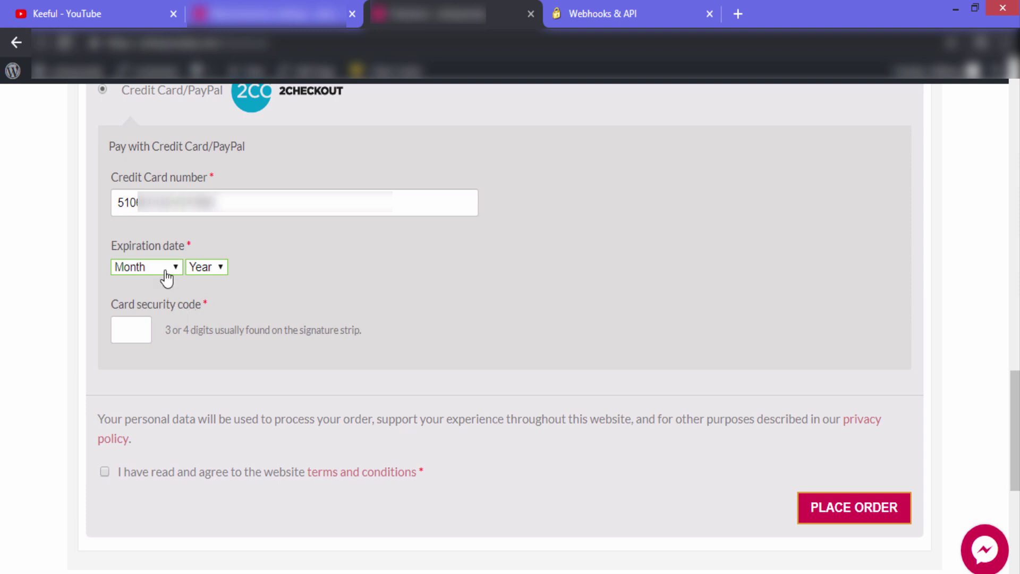
Set card expiry to July 2019, enter the security code, and place the order
left_click(166, 276)
left_click(141, 389)
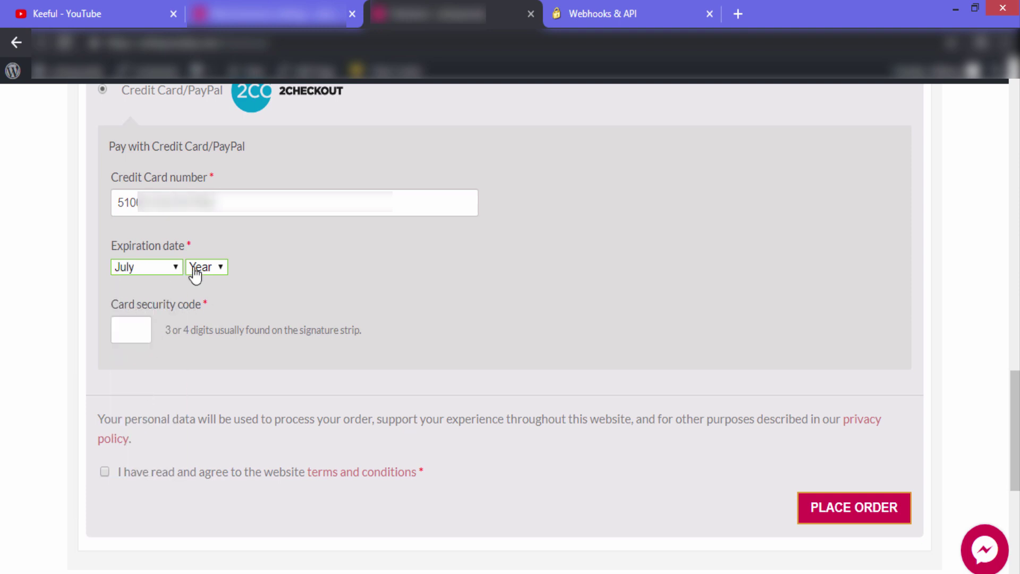
left_click(201, 267)
left_click(210, 299)
left_click(137, 328)
type("123")
type("53")
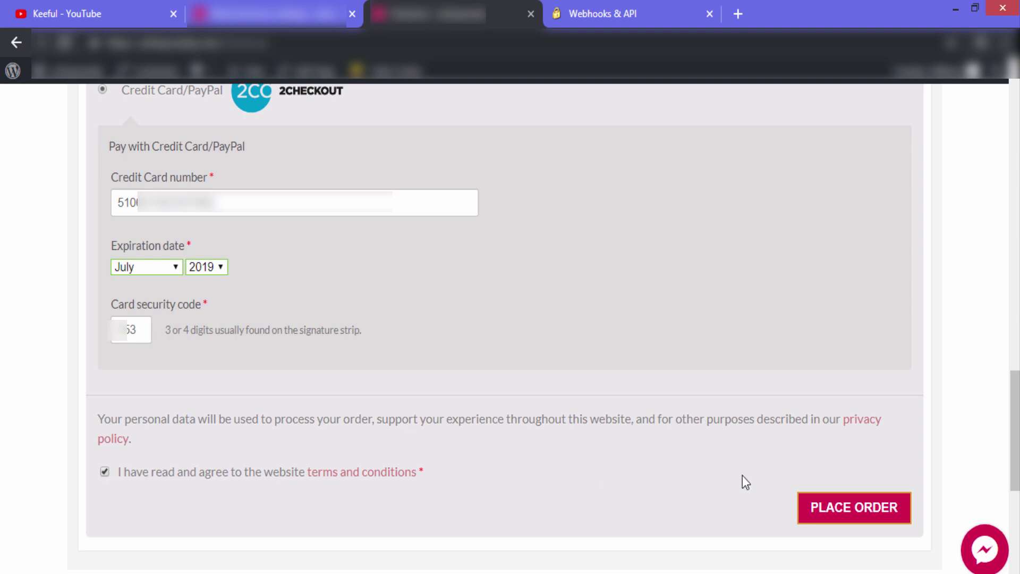
left_click(860, 511)
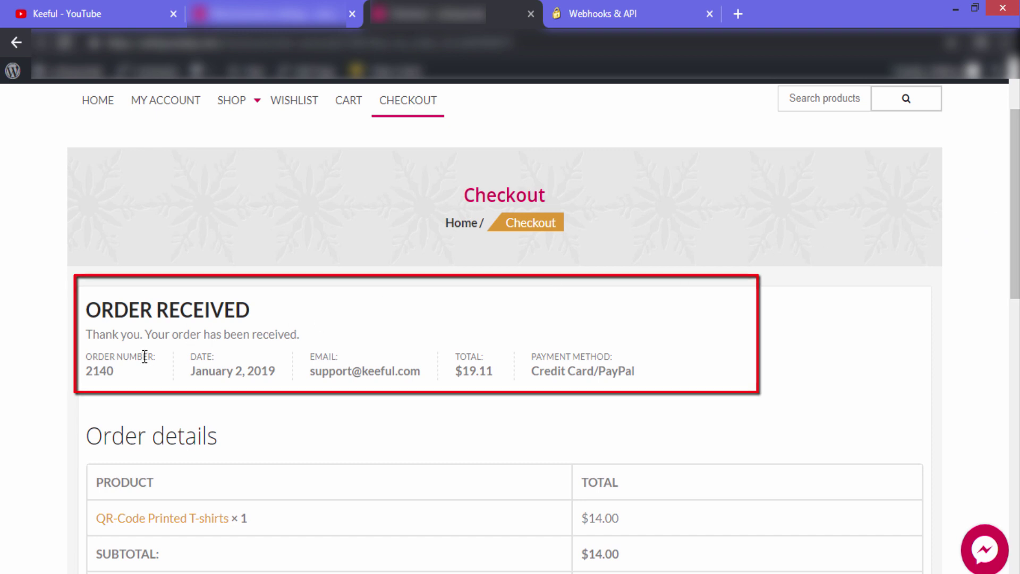
Highlight the Order Received confirmation and review the $19.11 order details
left_click_drag(89, 310, 249, 311)
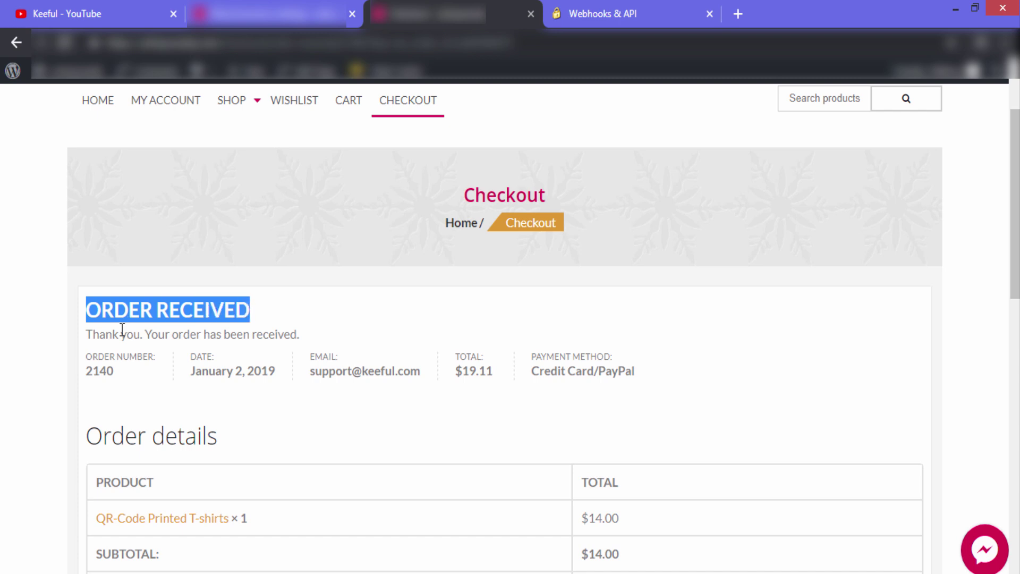
left_click_drag(93, 335, 279, 335)
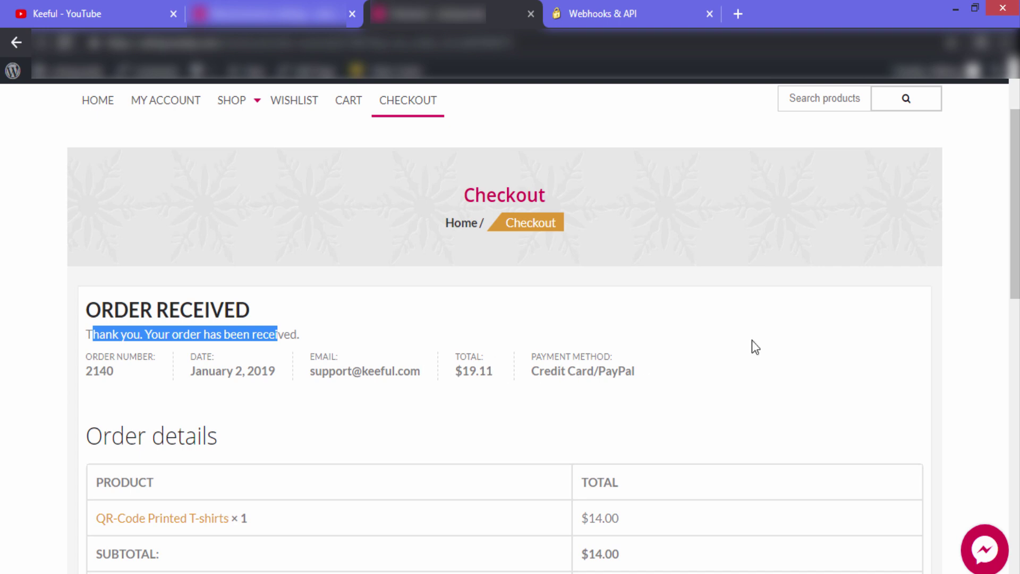
left_click(894, 334)
scroll(934, 240, "down", 1)
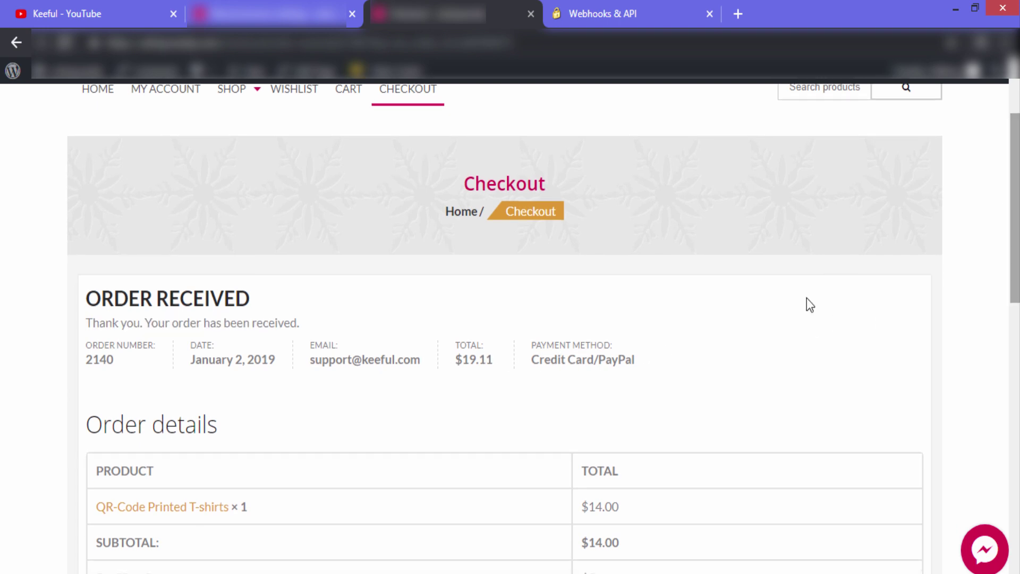
scroll(539, 329, "down", 4)
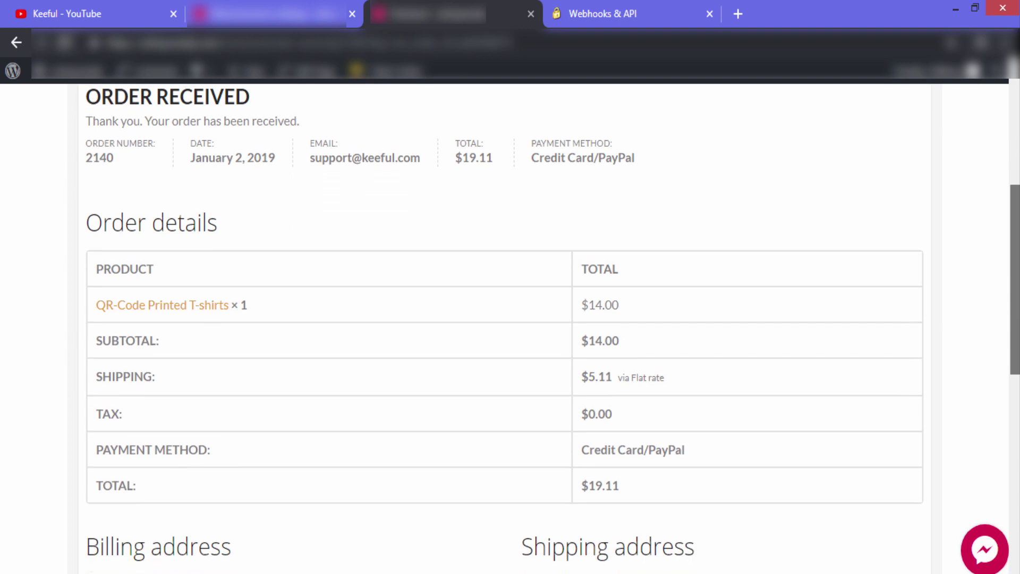
scroll(538, 330, "down", 3)
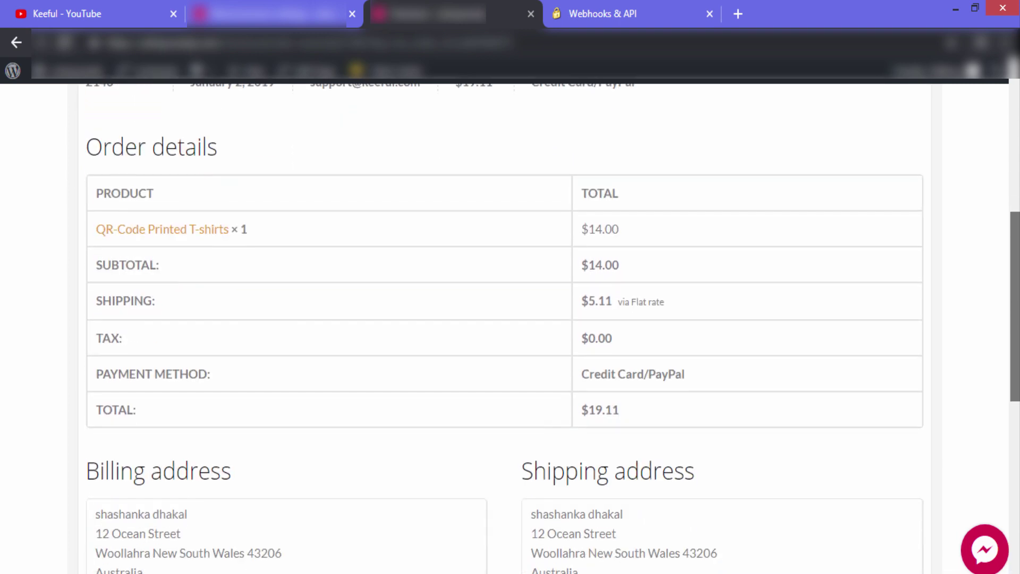
scroll(539, 329, "down", 1)
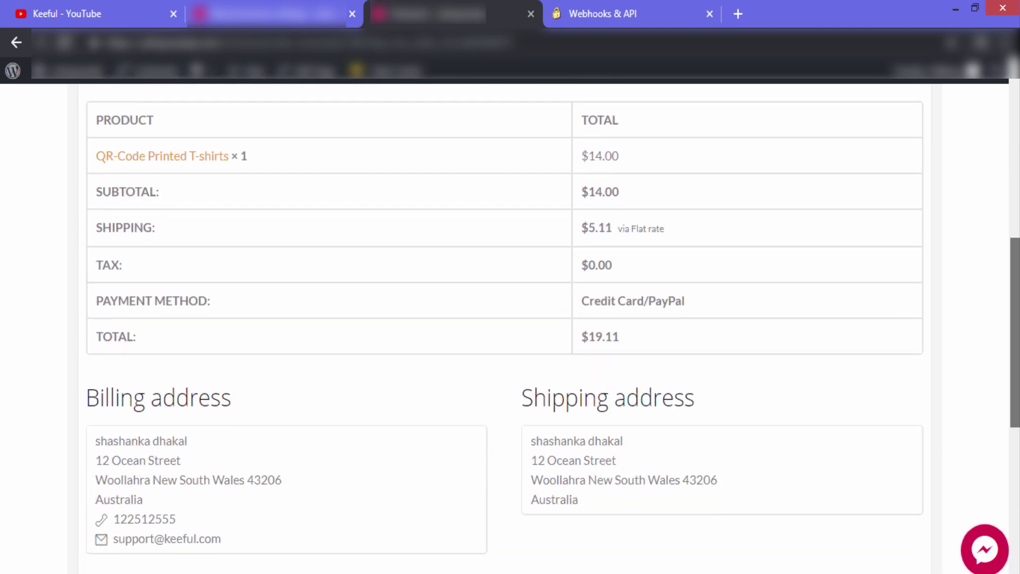
scroll(538, 329, "down", 2)
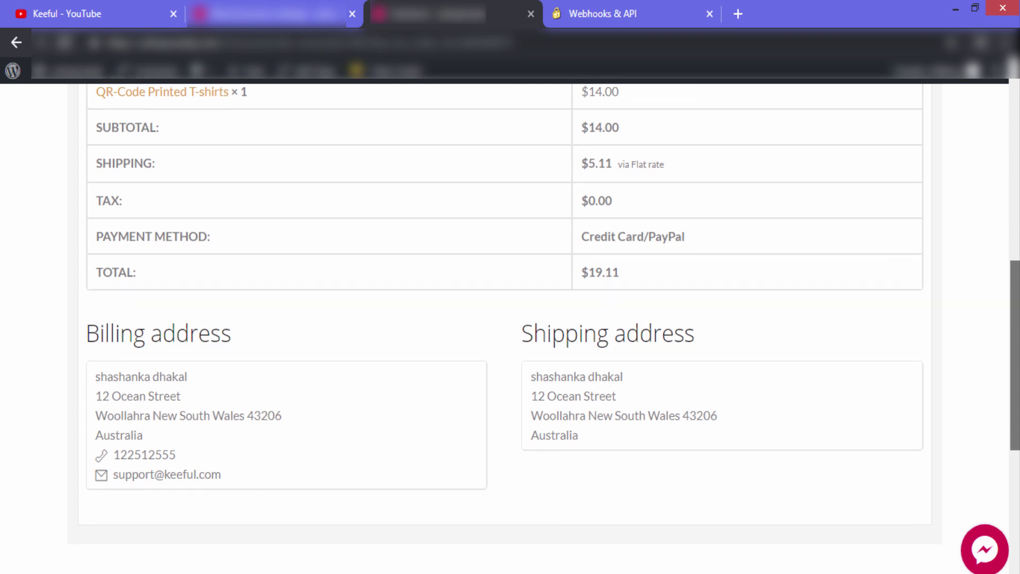
Highlight the matching billing and shipping addresses, then scroll back up
scroll(667, 393, "up", 1)
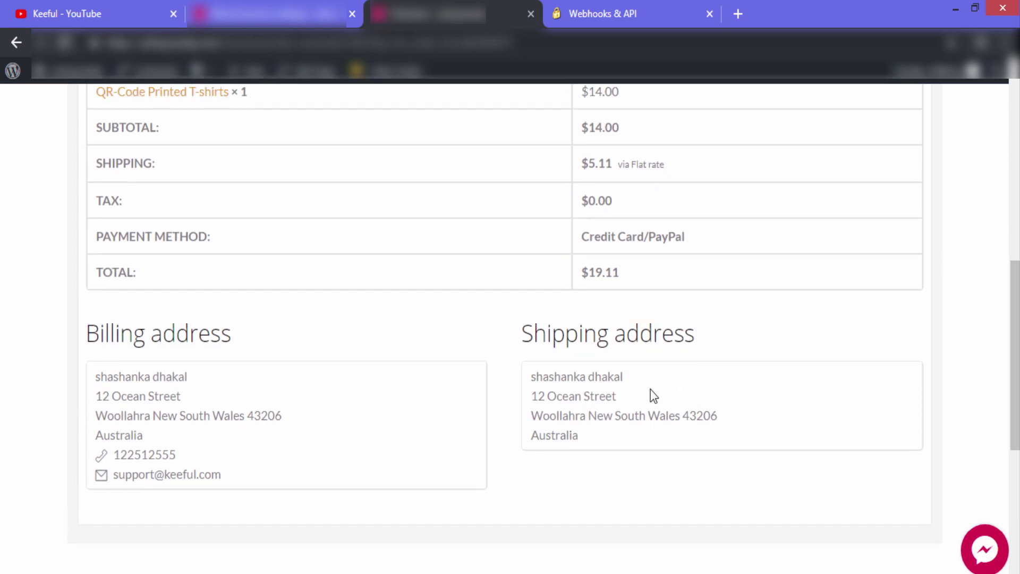
left_click_drag(96, 376, 380, 445)
left_click_drag(529, 374, 607, 429)
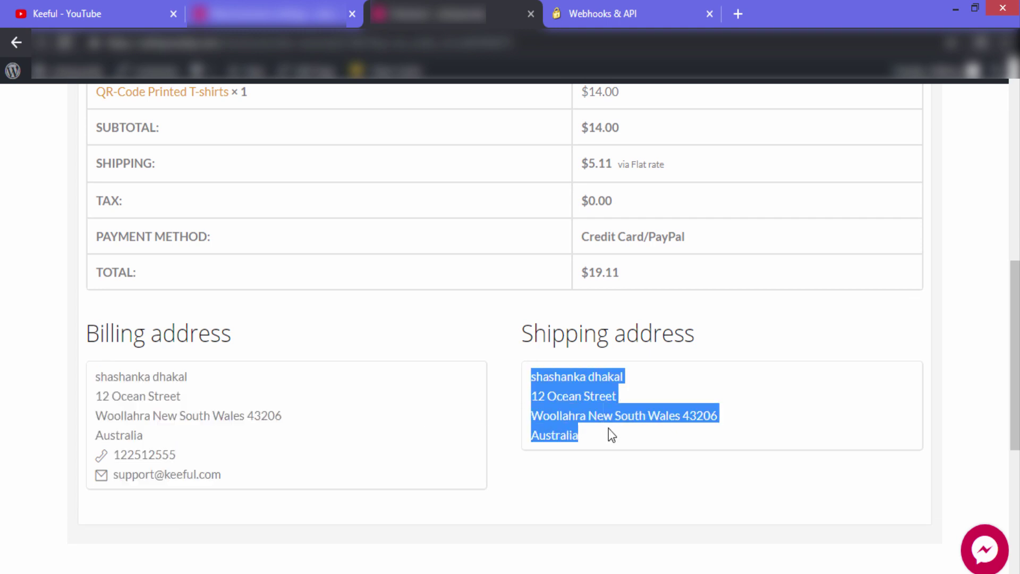
left_click(824, 397)
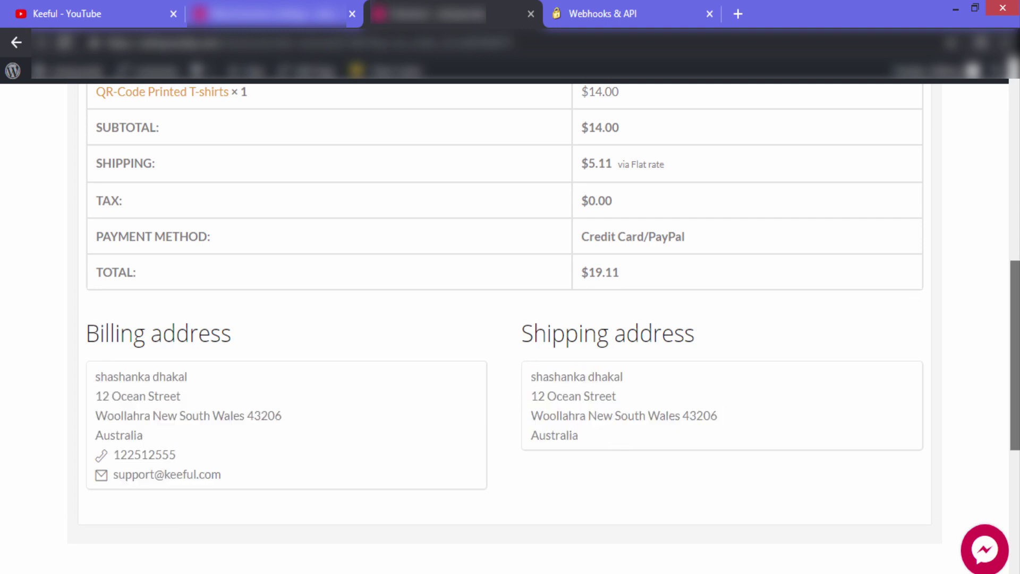
scroll(504, 329, "up", 5)
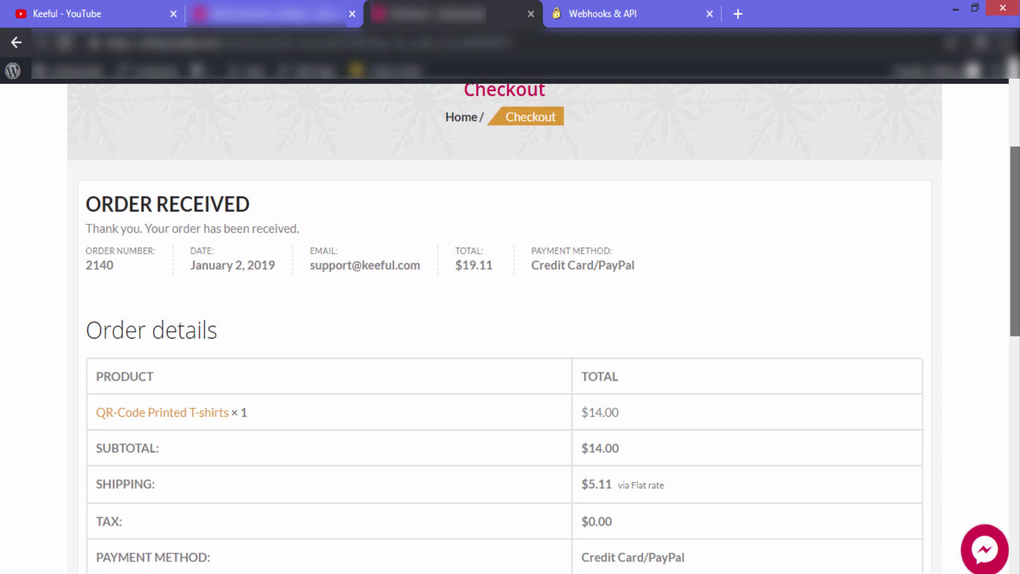